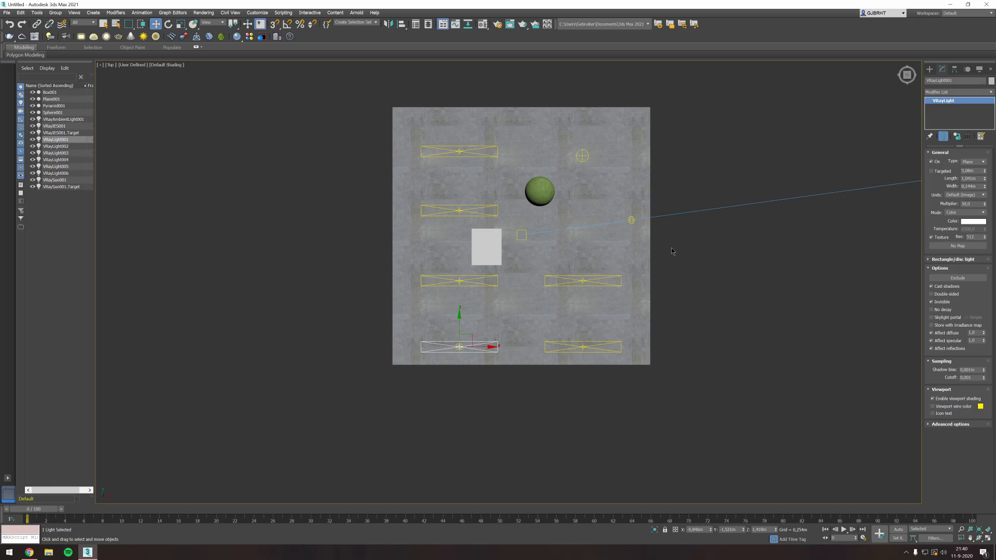
- Browse the carpaint, concrete, metal, paper and plastic categories of the V-Ray material library, then close the asset browser
scroll(658, 175, "up", 2)
middle_click_drag(627, 171, 627, 185)
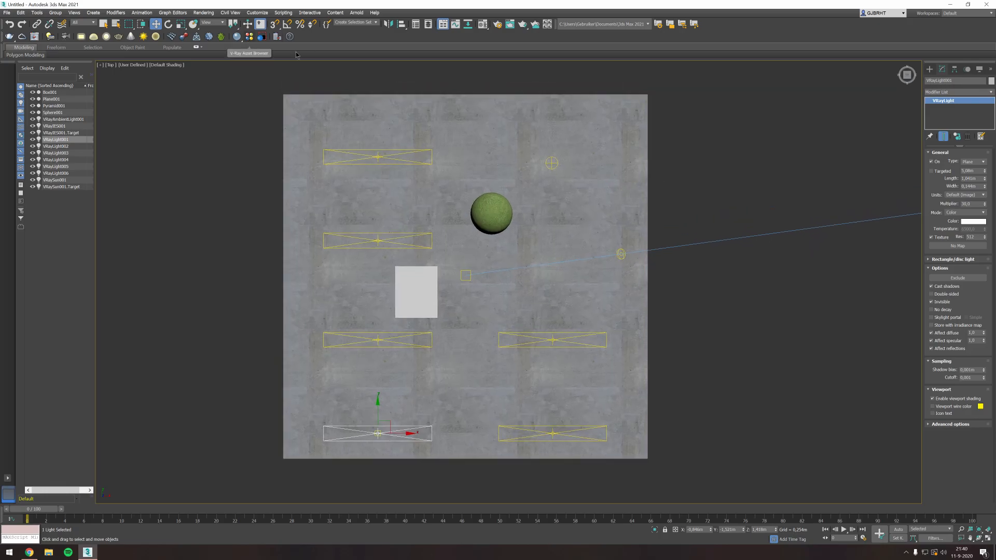
middle_click_drag(718, 136, 729, 136)
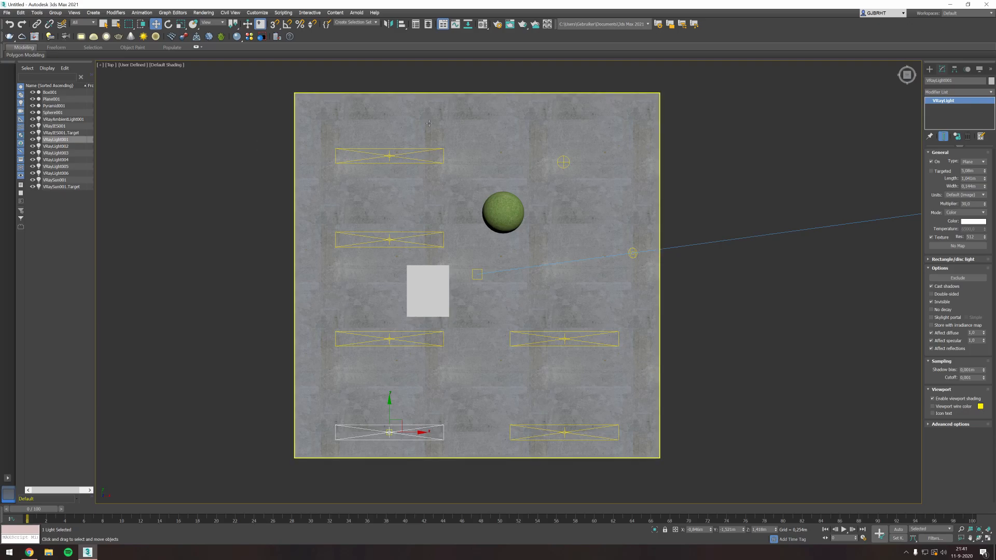
left_click(251, 37)
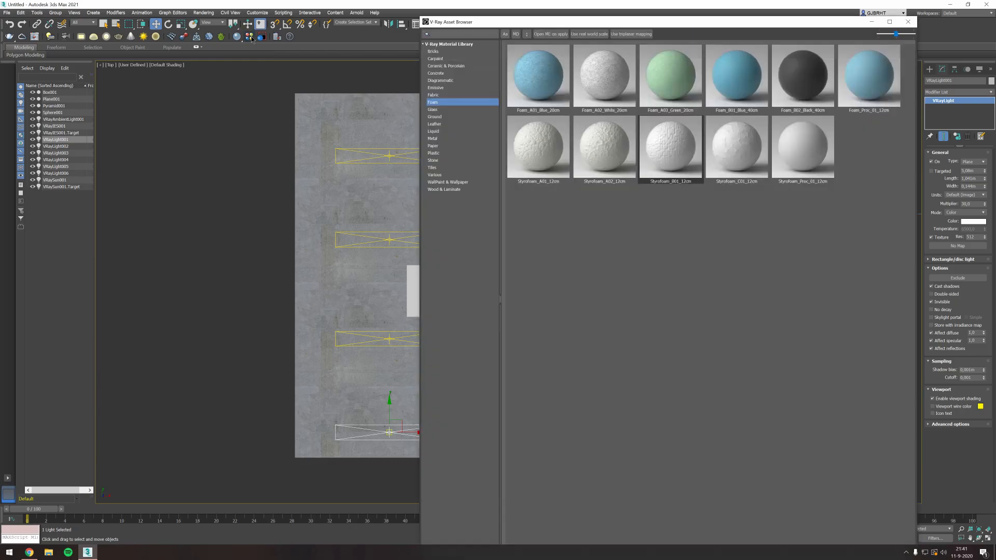
left_click(450, 52)
left_click(449, 59)
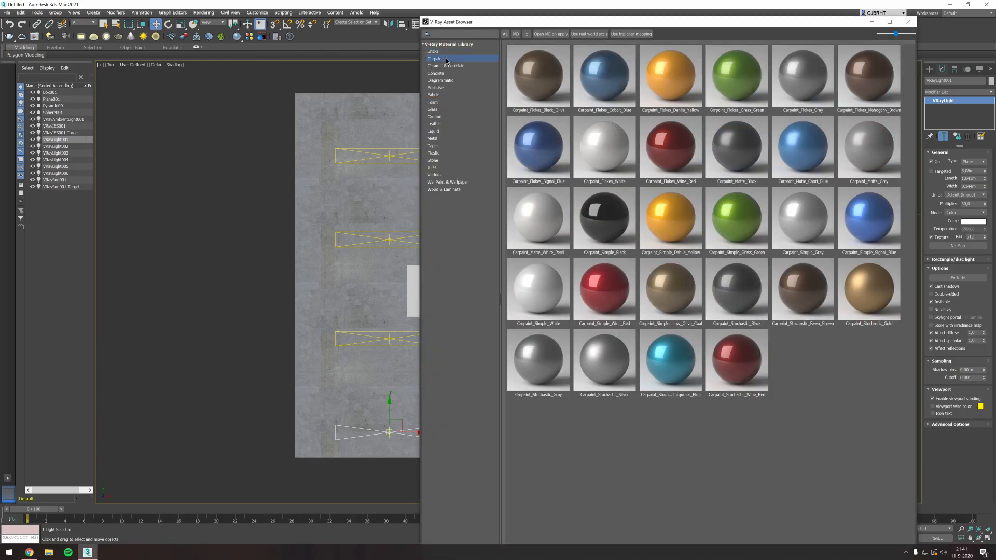
left_click(448, 66)
left_click(445, 73)
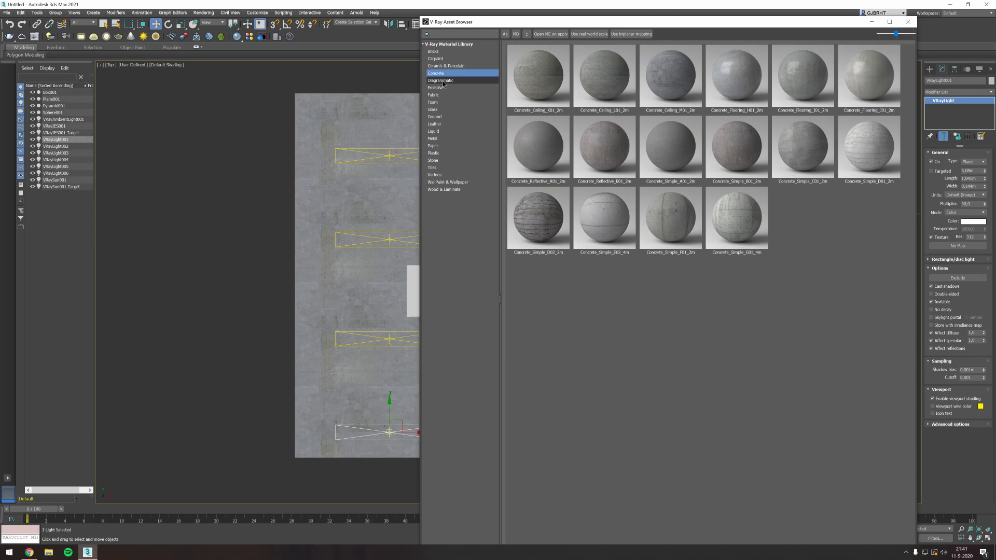
left_click(442, 81)
left_click(444, 73)
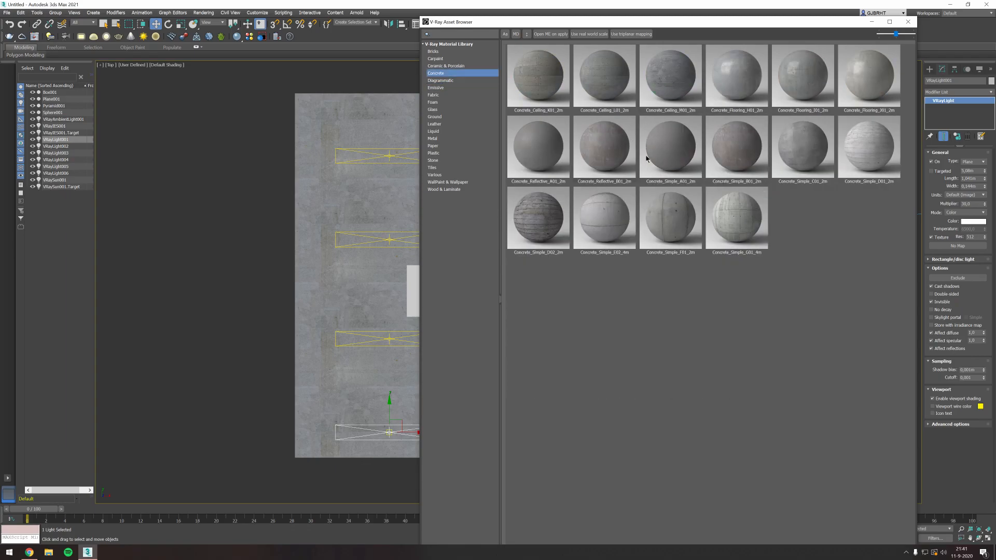
left_click(444, 139)
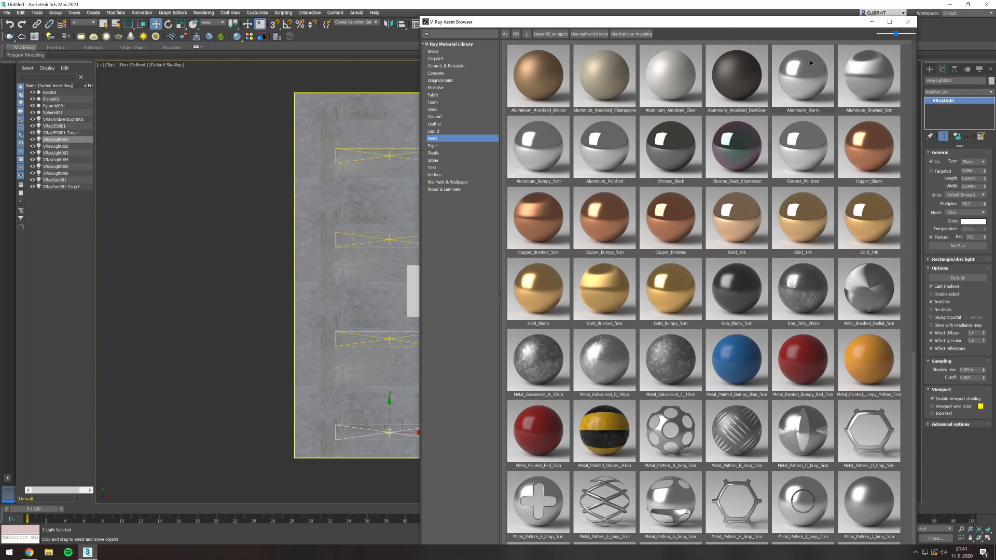
scroll(752, 130, "down", 3)
scroll(743, 152, "up", 3)
left_click(444, 145)
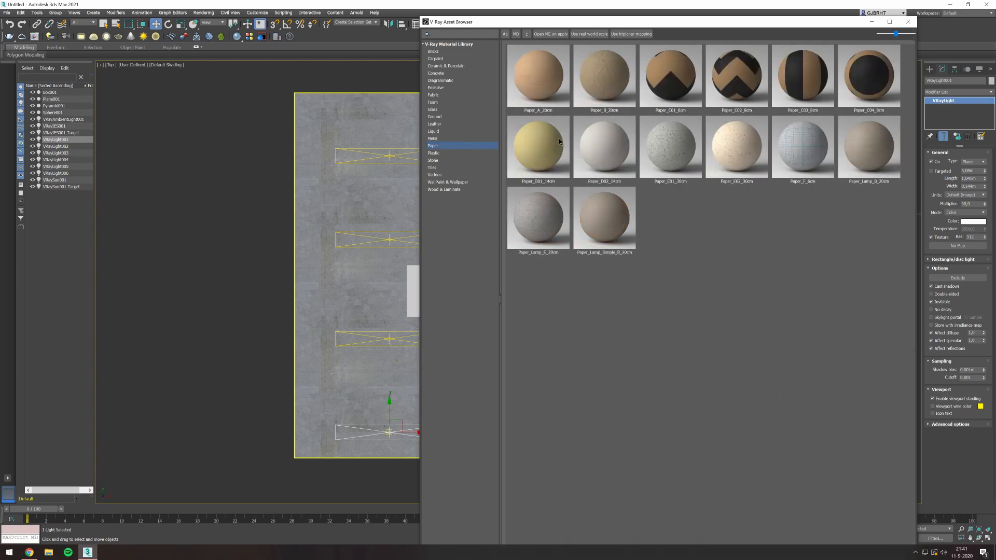
key("Down")
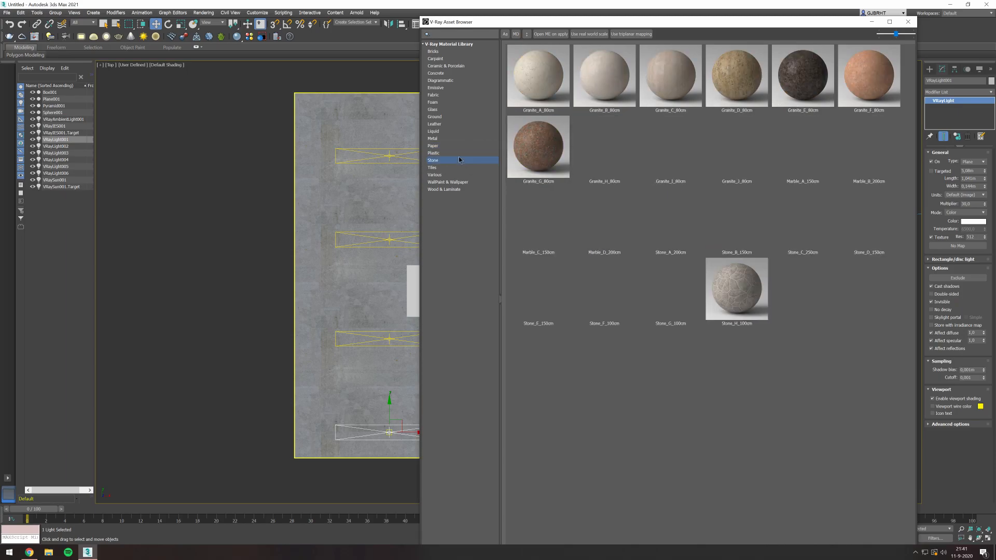
left_click(907, 22)
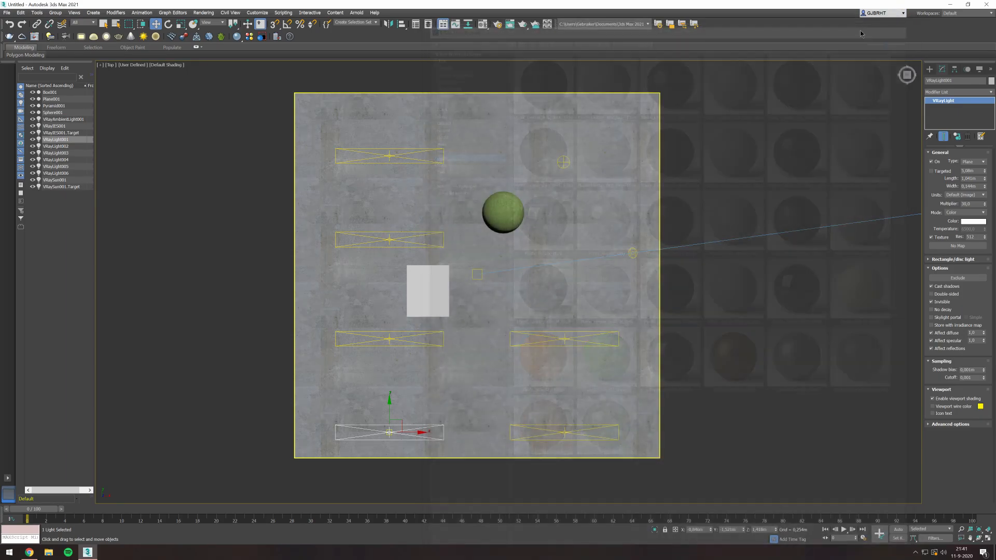
- Select the floor plane, the box and the sphere in turn to review the scene's objects
left_click(513, 90)
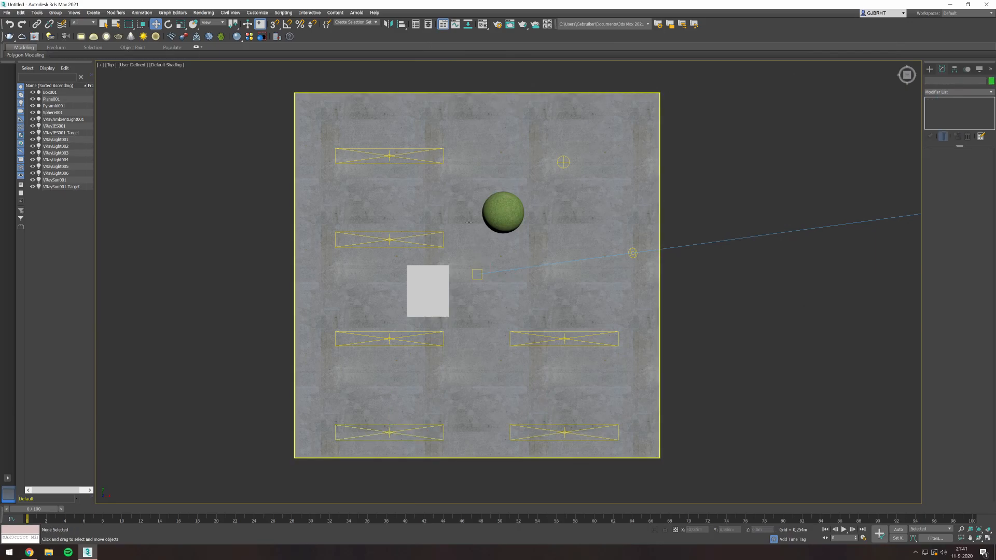
left_click(452, 241)
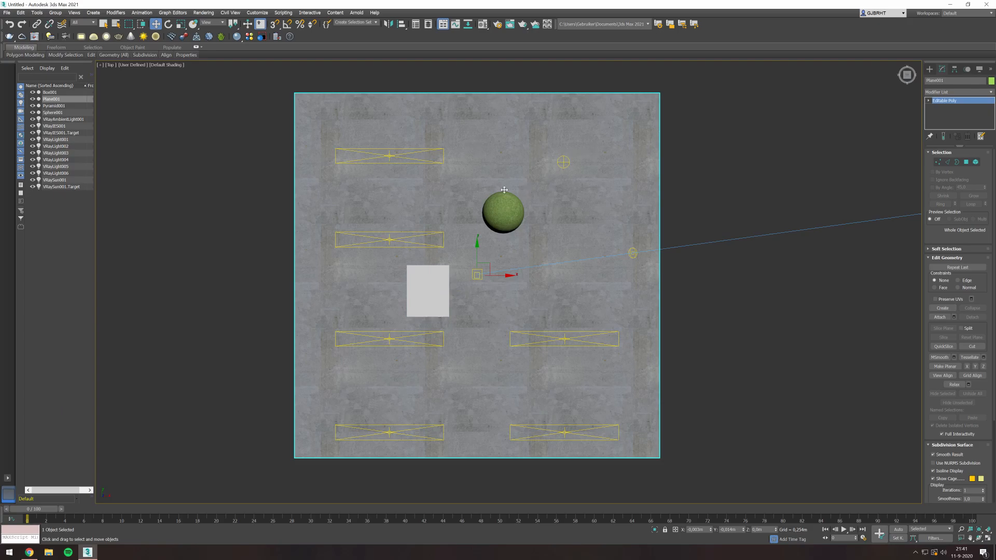
left_click(431, 295)
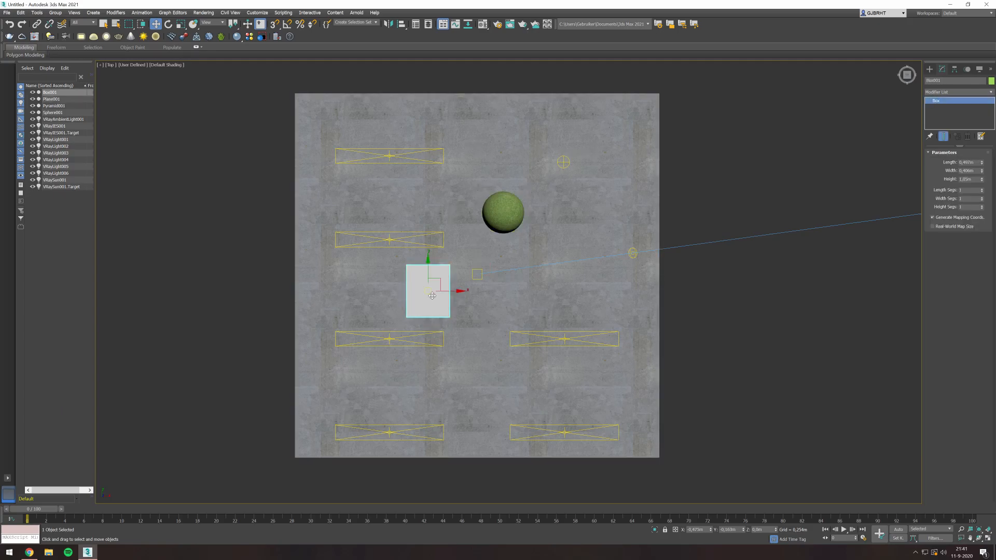
left_click(503, 216)
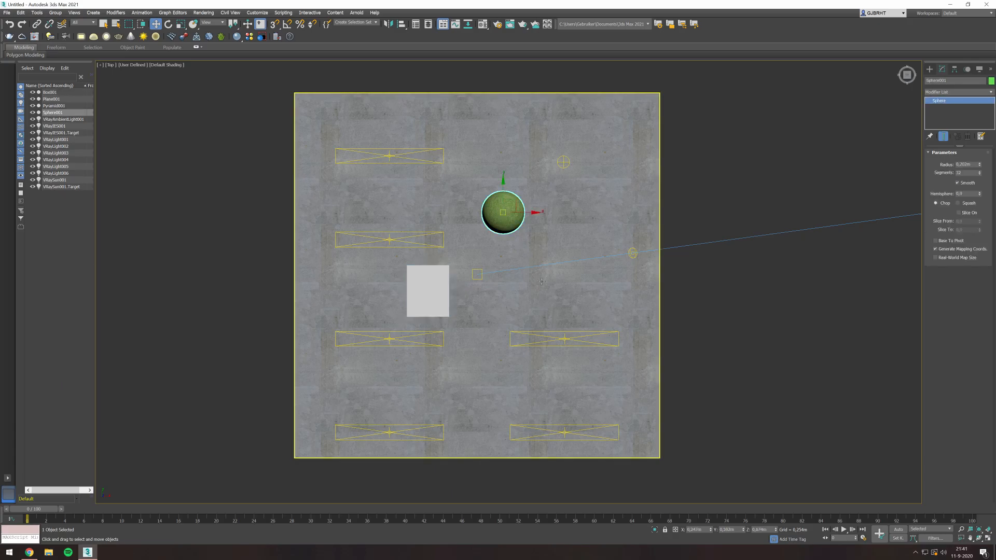
- With the pyramid selected, add the Aluminum_Blurry metal from the V-Ray library to the third material slot
left_click(543, 321)
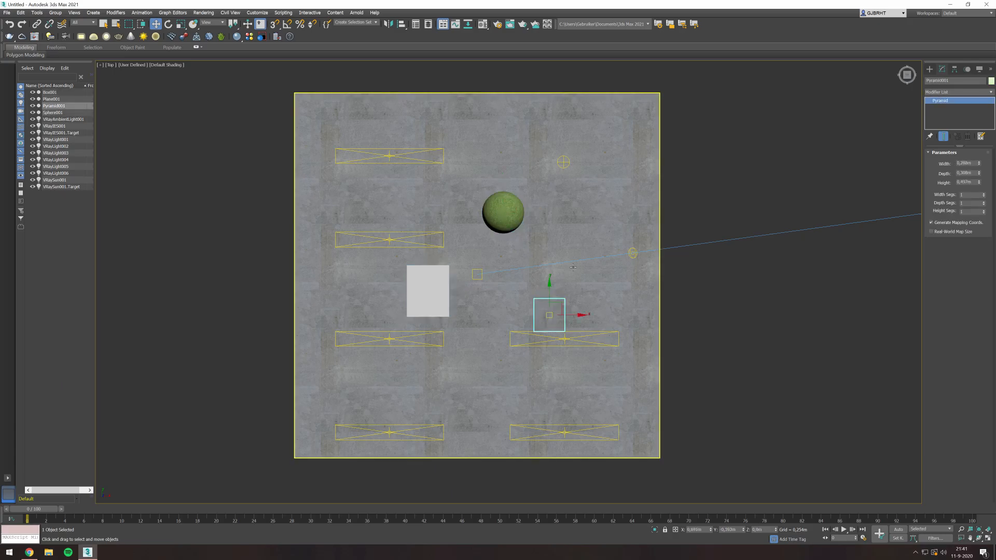
key("m")
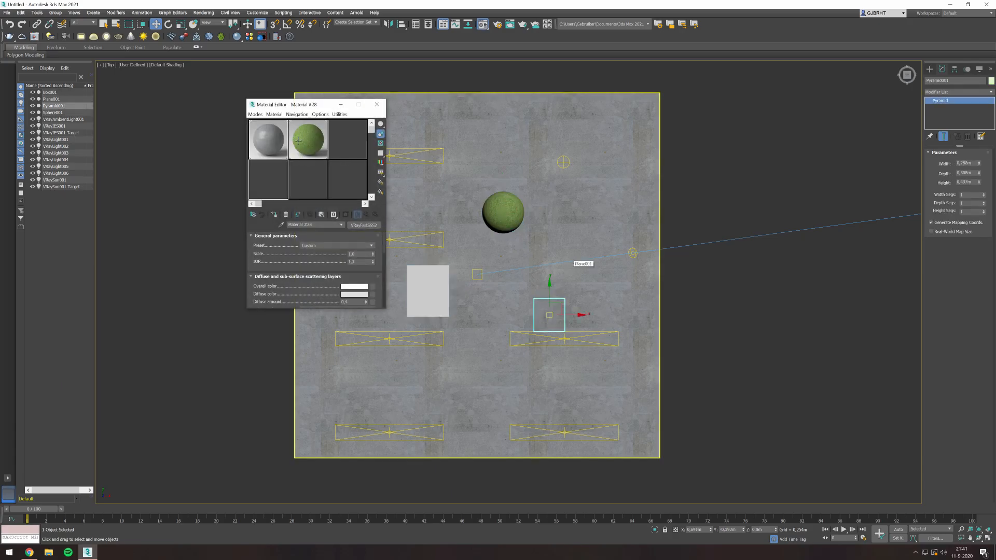
left_click(348, 139)
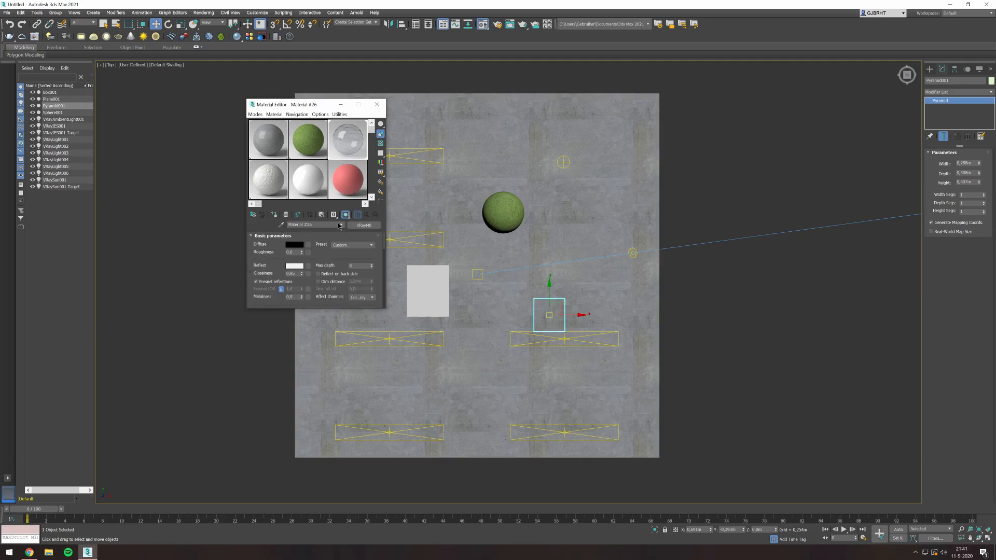
right_click(360, 144)
left_click(233, 34)
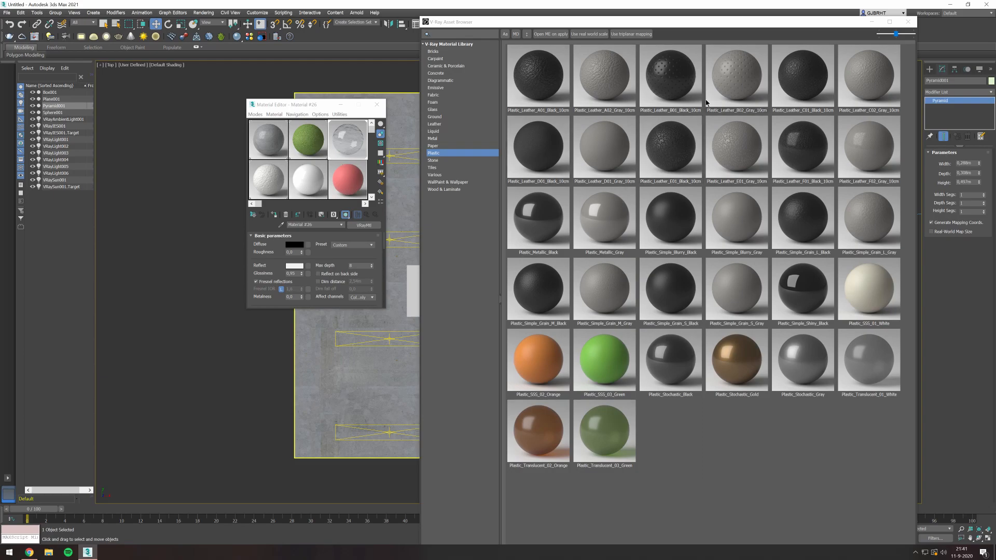
left_click(447, 138)
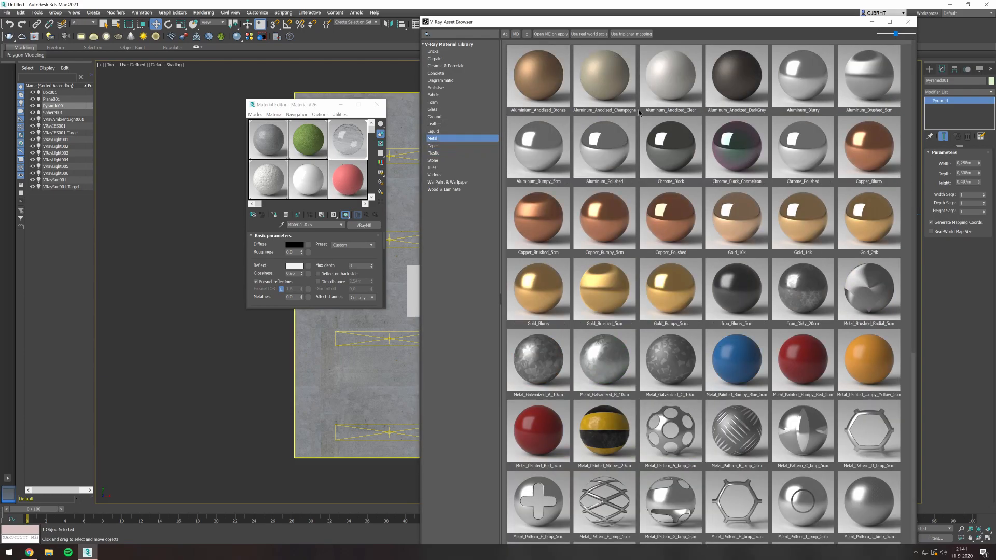
right_click(798, 81)
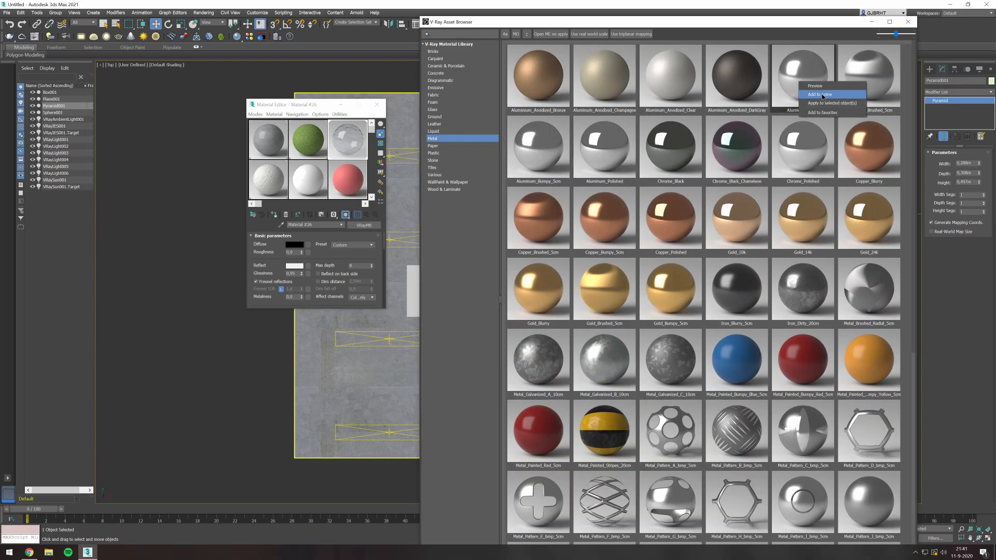
left_click(825, 95)
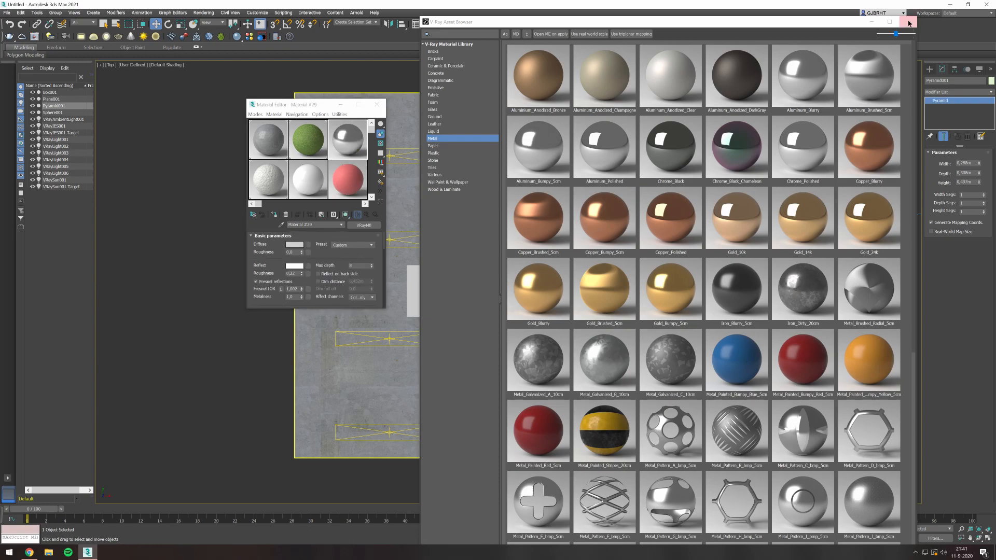
- Assign the blurry aluminum material to the pyramid, then close the material editor and clear the selection
left_click(908, 22)
left_click(275, 215)
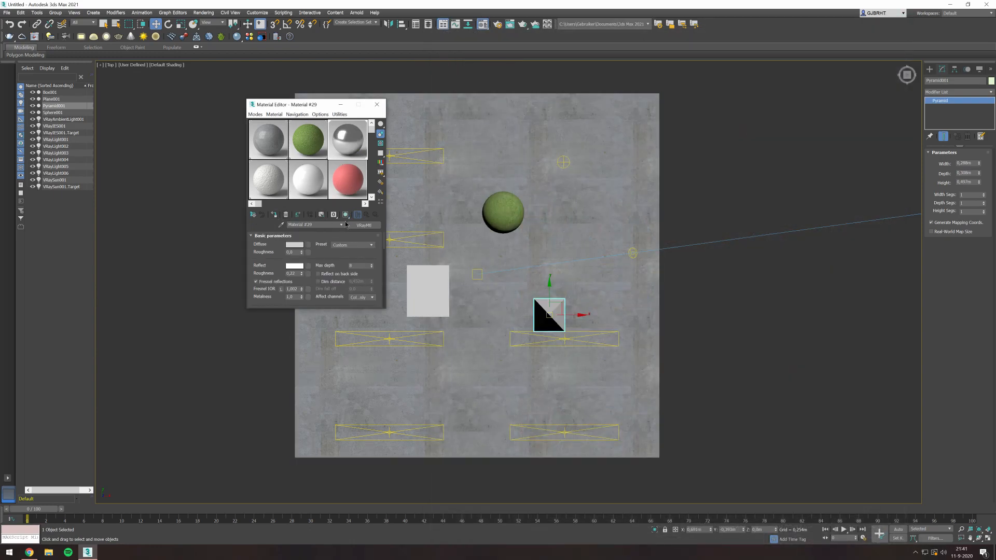
left_click(377, 104)
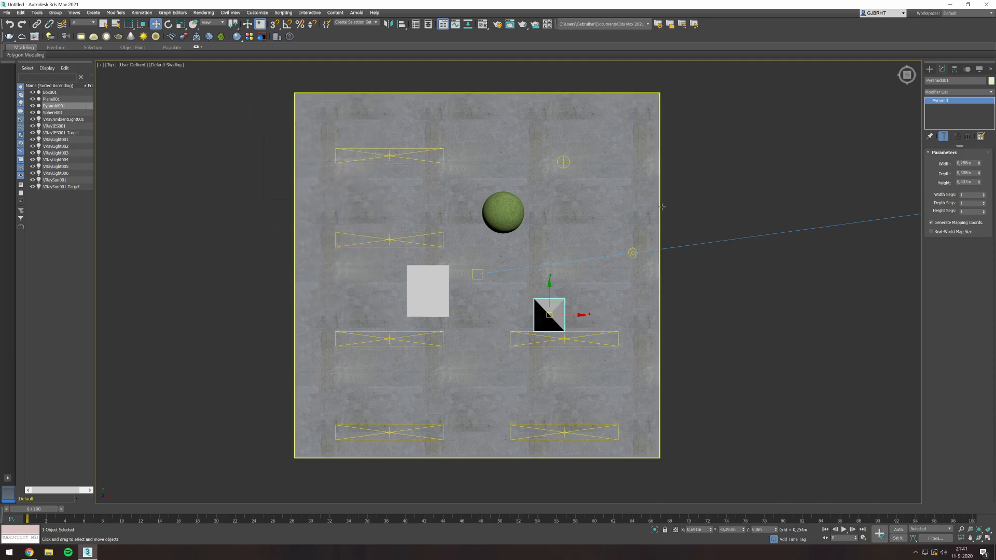
left_click(697, 202)
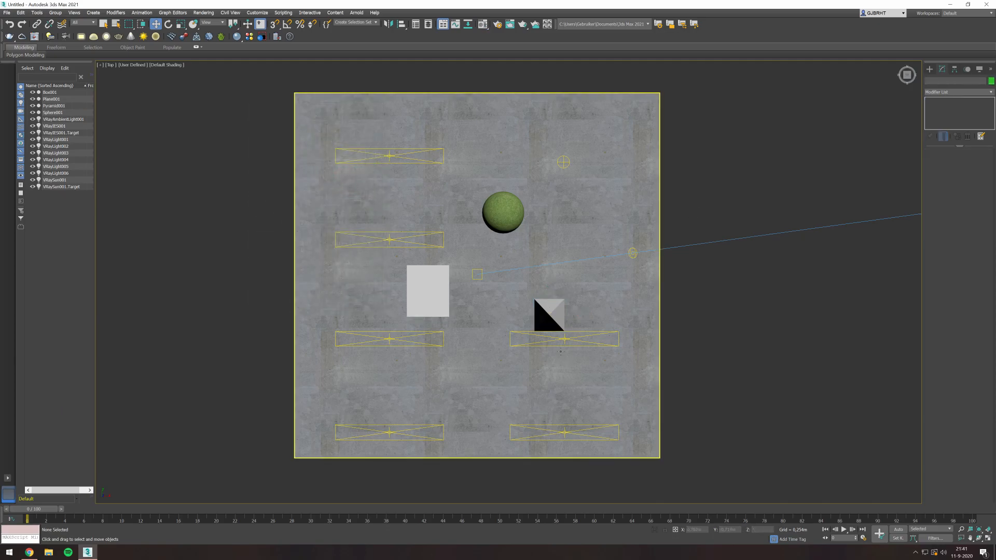
- Select the white, blue and red V-Ray plane lights in turn to examine their settings
left_click(560, 352)
left_click(389, 436)
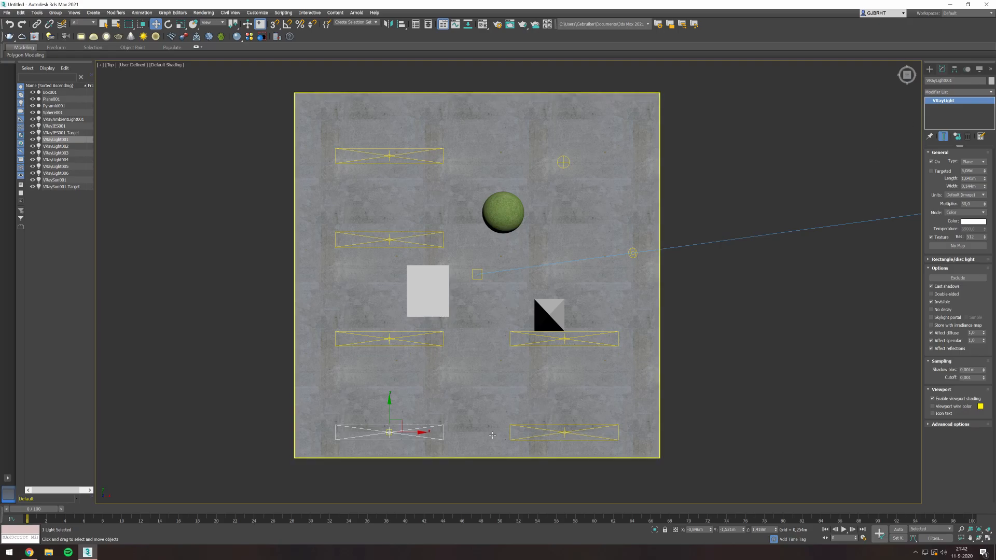
left_click(388, 240)
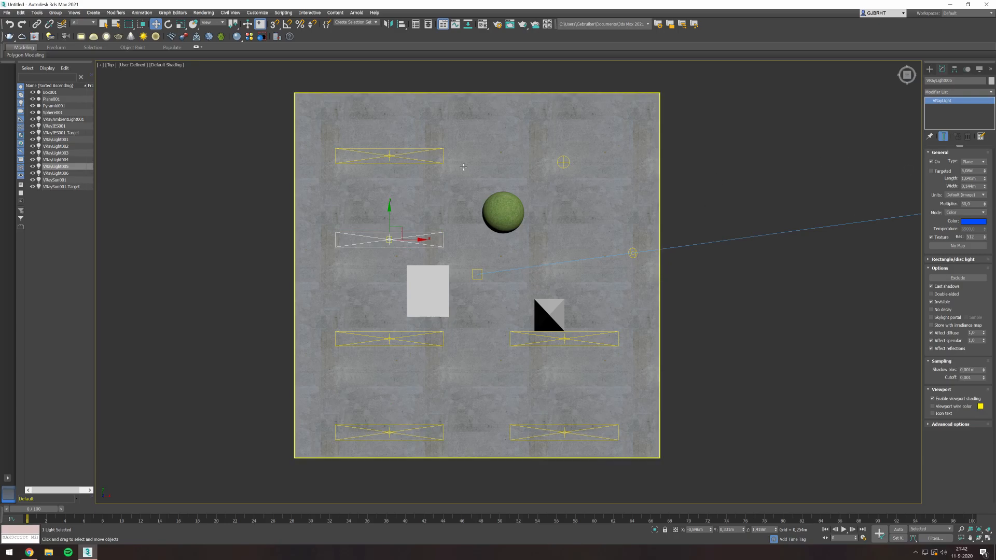
left_click(393, 155)
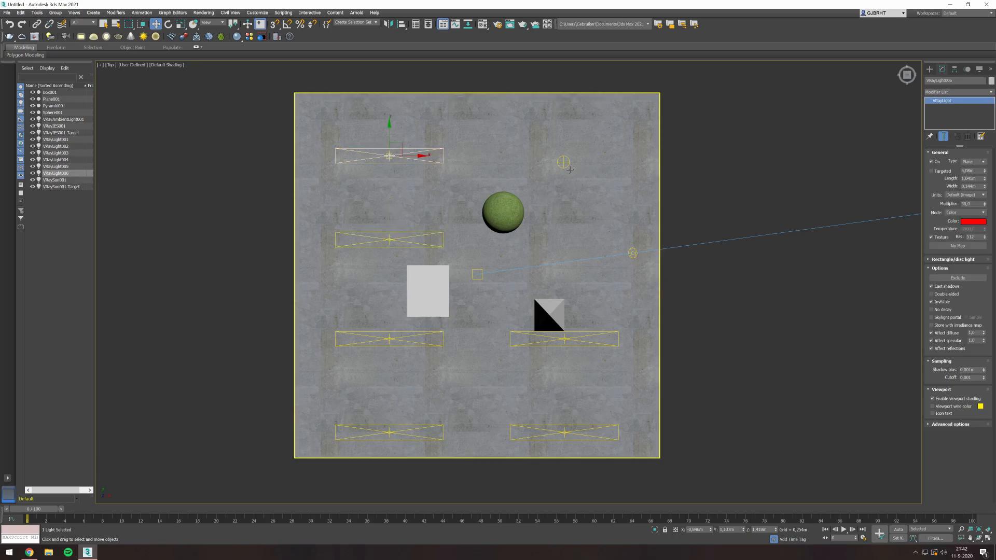
- Move the V-Ray sun farther away from the floor plane in the top view, keeping its target in place
scroll(752, 179, "down", 3)
middle_click_drag(803, 163, 495, 216)
scroll(498, 213, "down", 4)
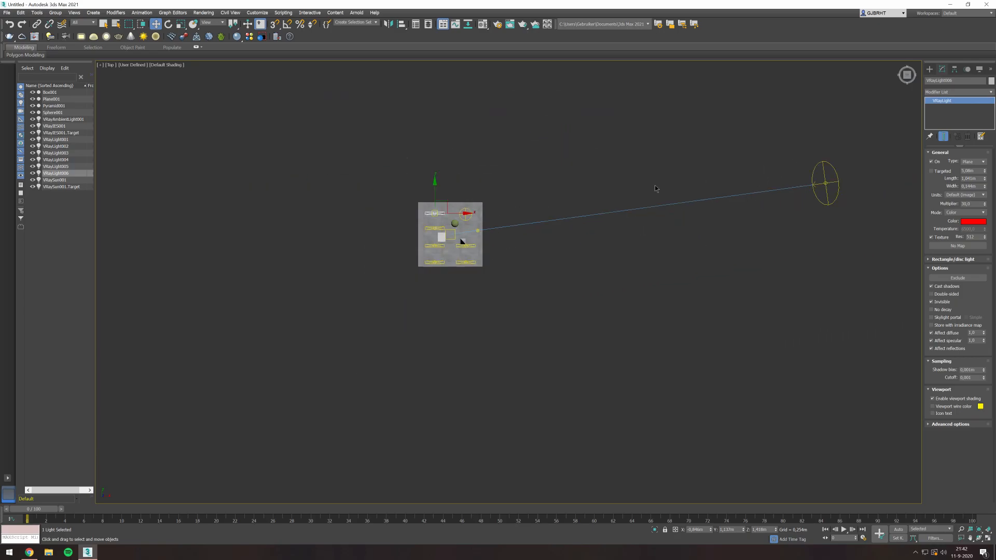
left_click(826, 184)
scroll(830, 187, "down", 3)
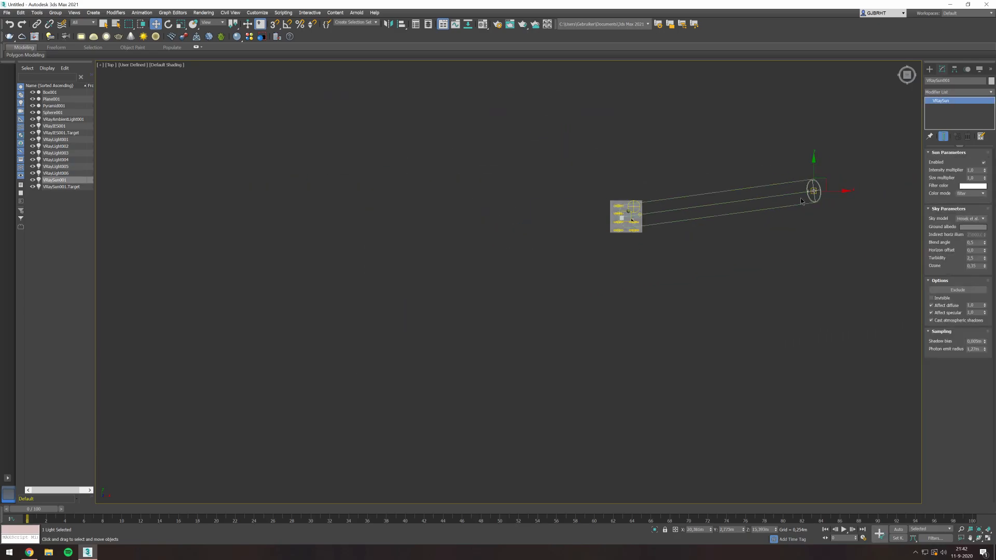
left_click_drag(832, 188, 933, 151)
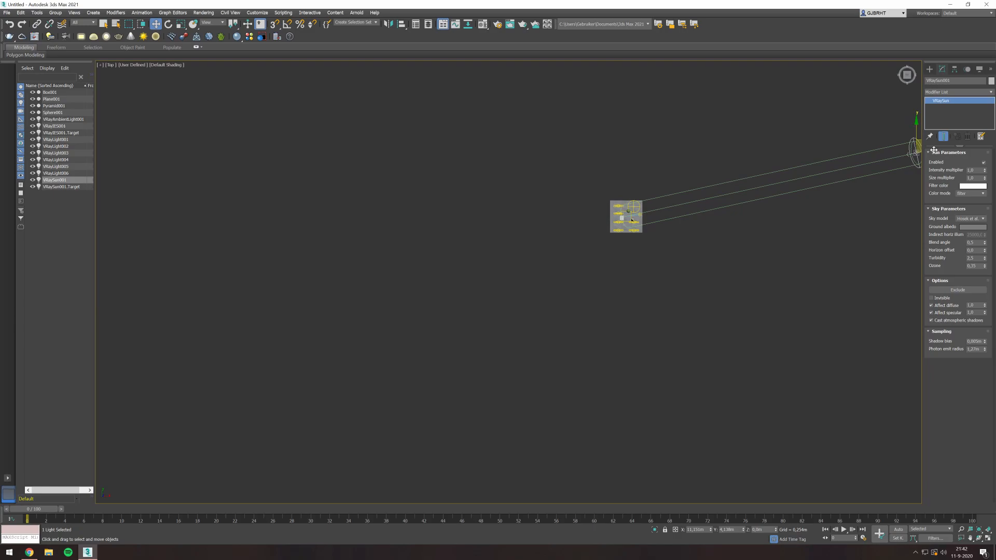
middle_click_drag(790, 172, 610, 181)
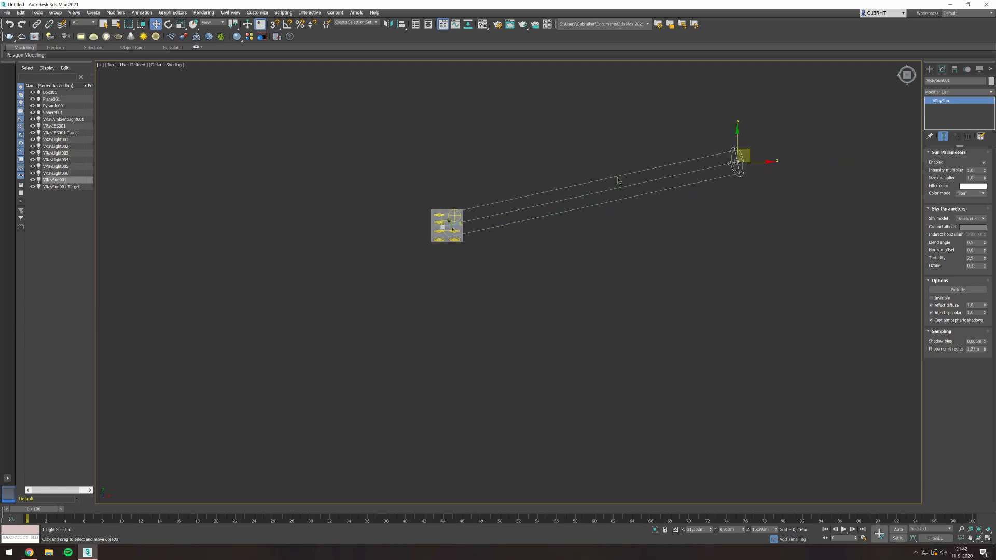
- Select the V-Ray IES light and the V-Ray ambient light in turn to examine their parameters
scroll(340, 214, "up", 3)
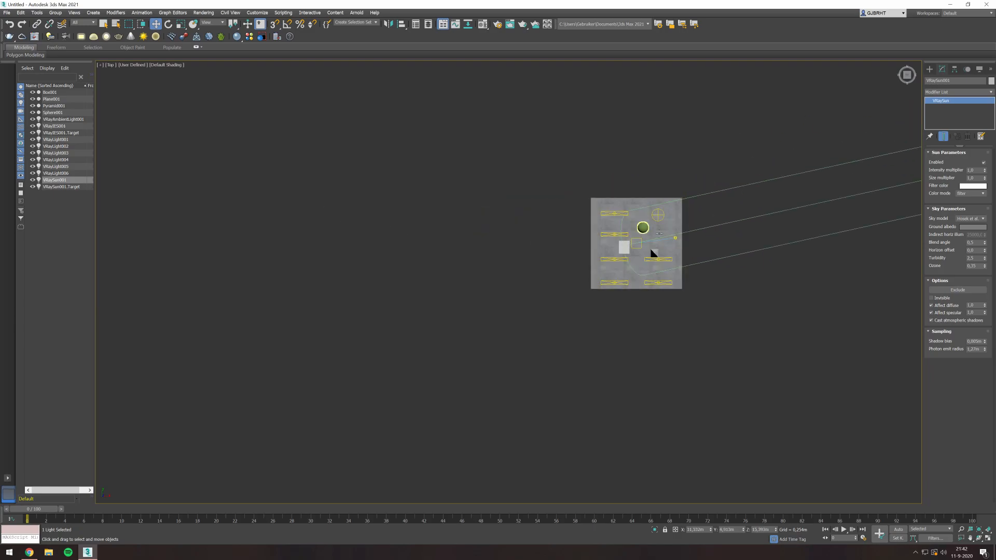
scroll(675, 234, "up", 5)
left_click(656, 257)
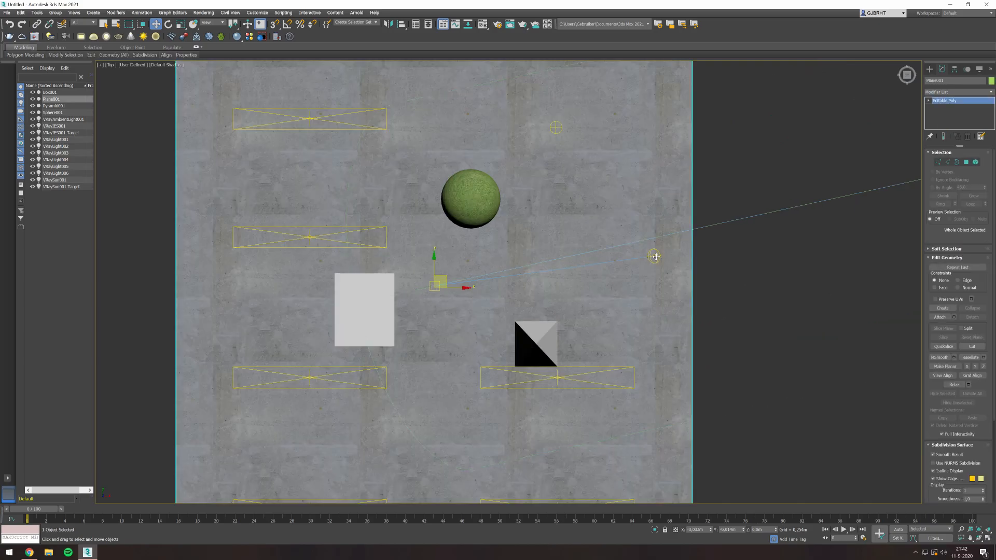
left_click(655, 256)
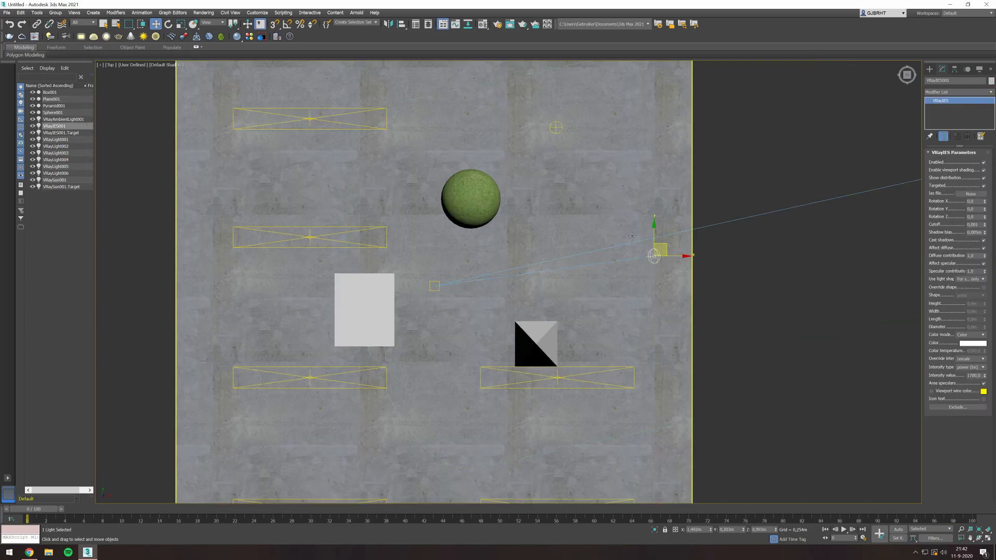
scroll(633, 236, "down", 2)
left_click(578, 158)
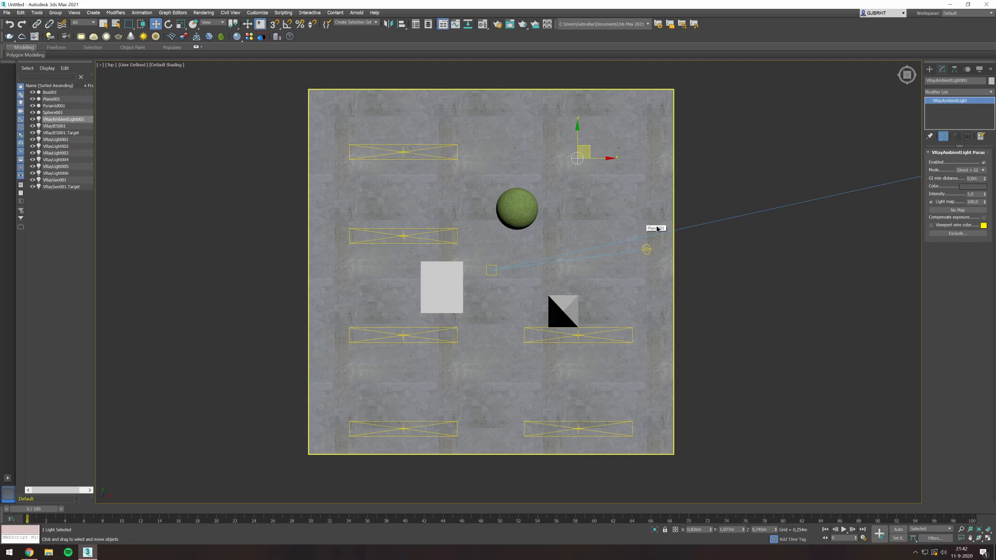
- Clear the selection and start an interactive V-Ray render (IPR) of the top view from the render setup
left_click(709, 186)
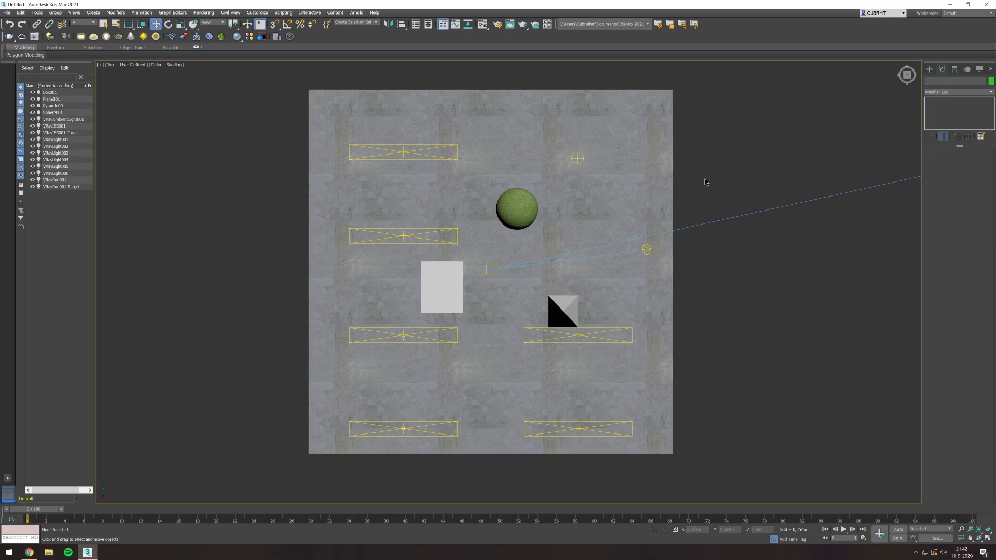
key("F10")
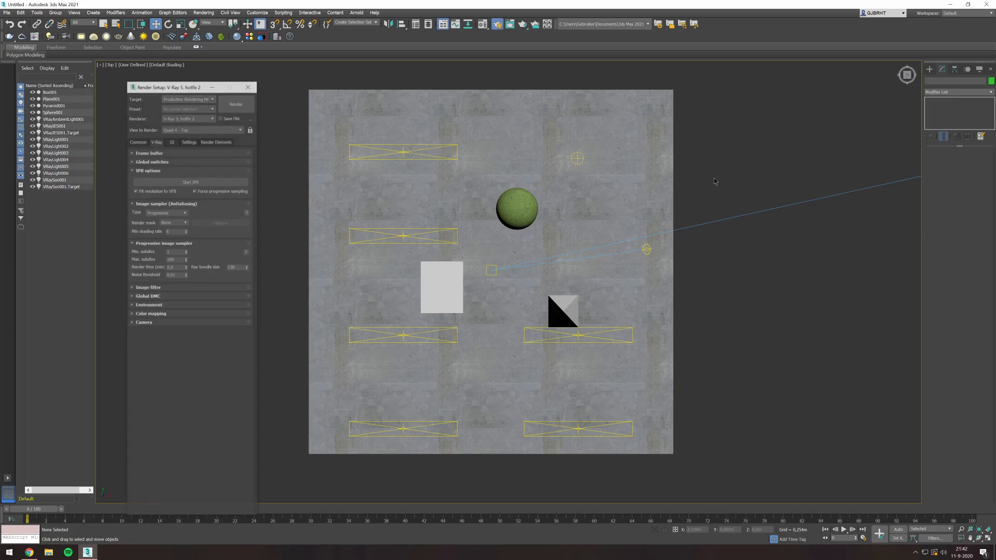
left_click_drag(157, 86, 151, 74)
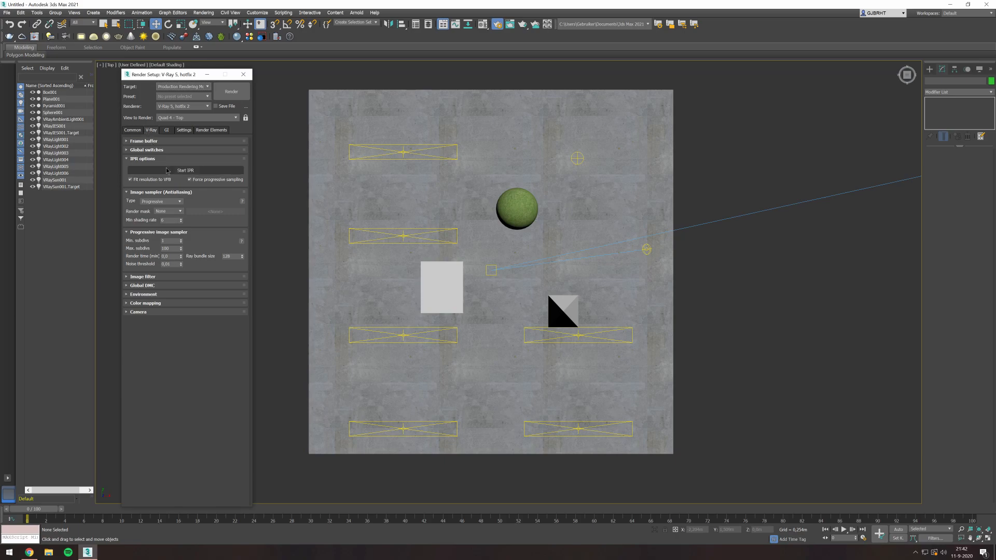
left_click(209, 171)
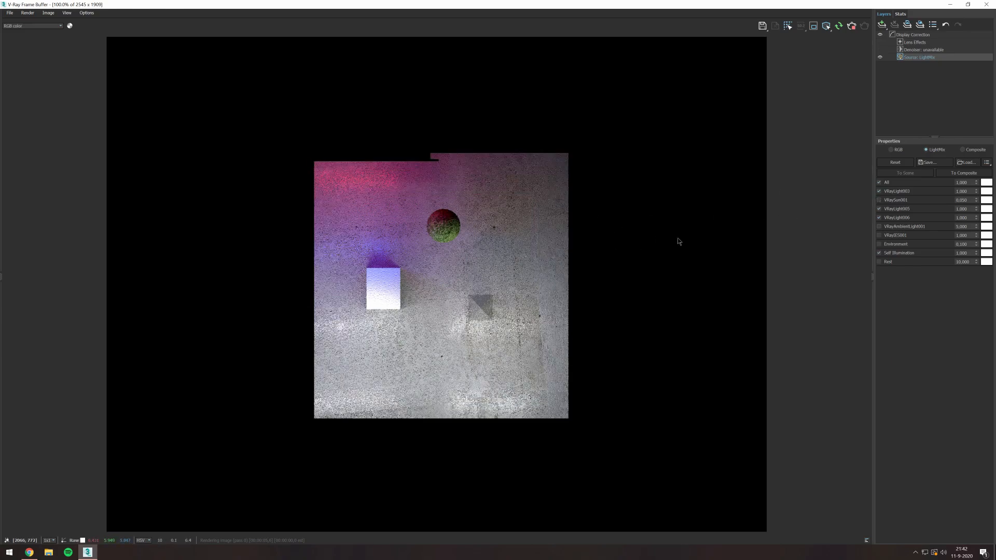
- Switch the V-Ray sun on and off in the light mix to compare the render with and without sunlight
left_click(879, 253)
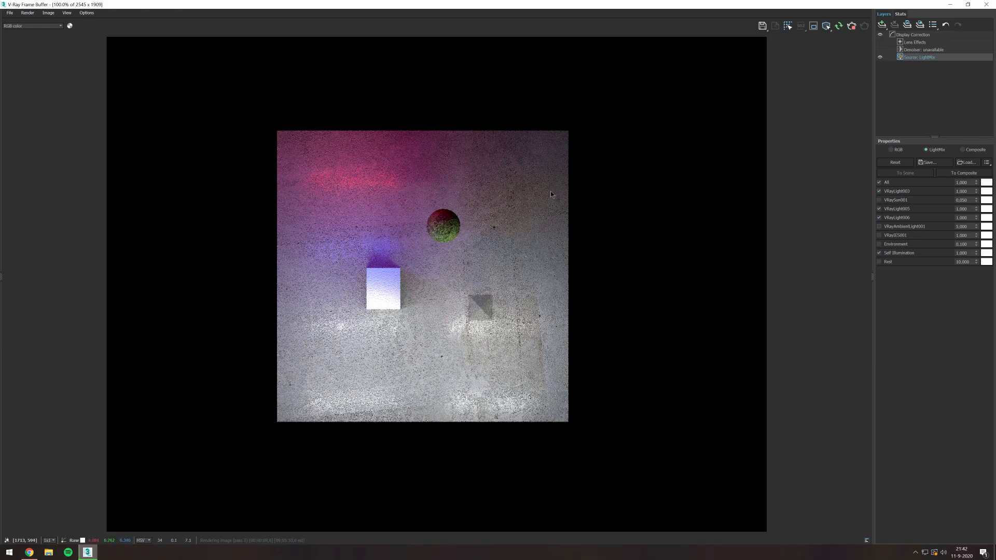
scroll(552, 192, "down", 2)
scroll(437, 230, "up", 2)
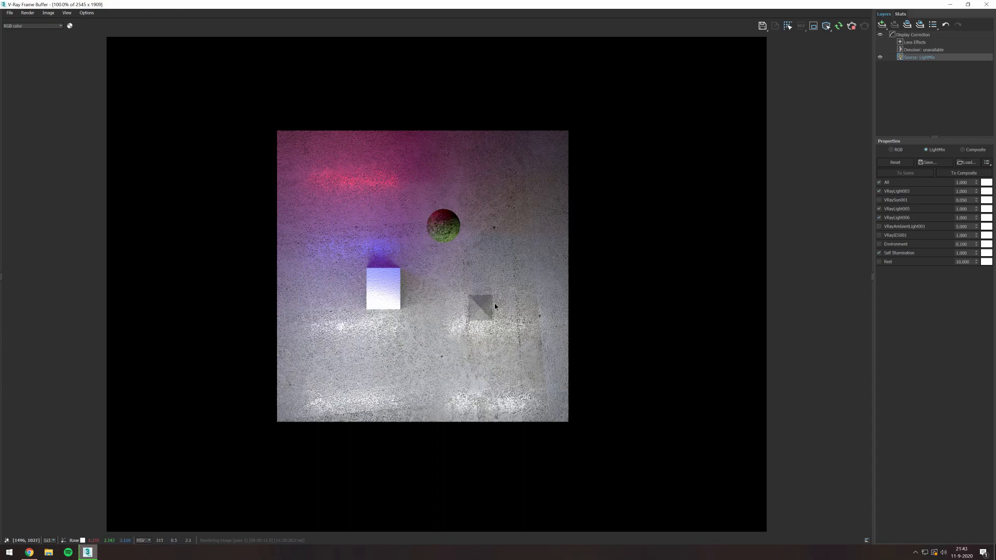
left_click(880, 201)
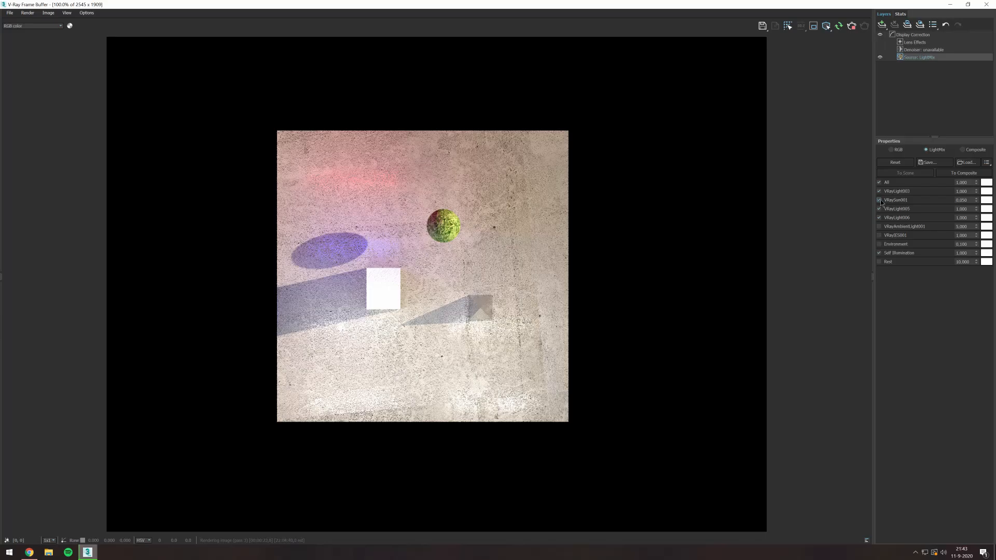
left_click(880, 201)
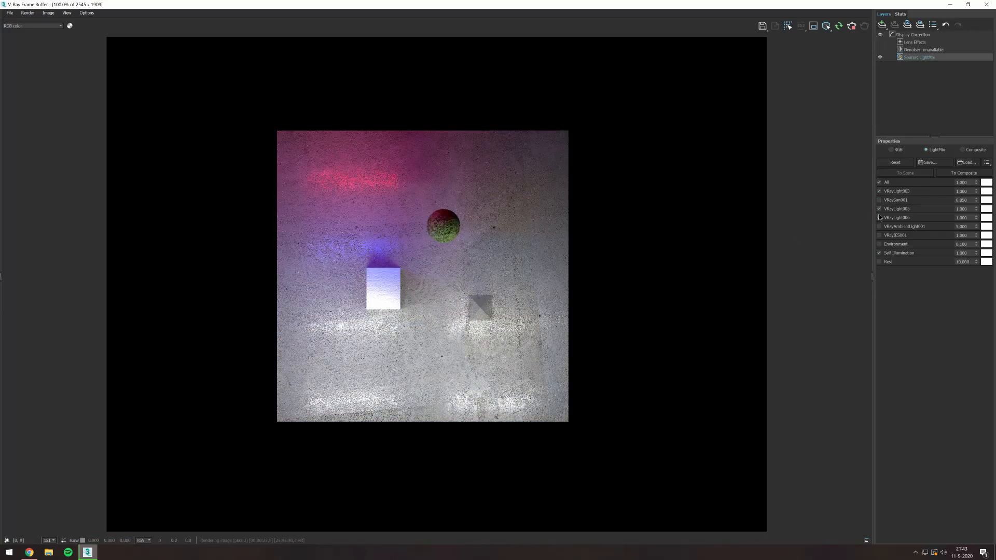
- Enable the sun, ambient light, IES light, environment and rest contributions in the light mix
left_click(880, 201)
left_click(879, 218)
left_click(879, 227)
left_click(880, 235)
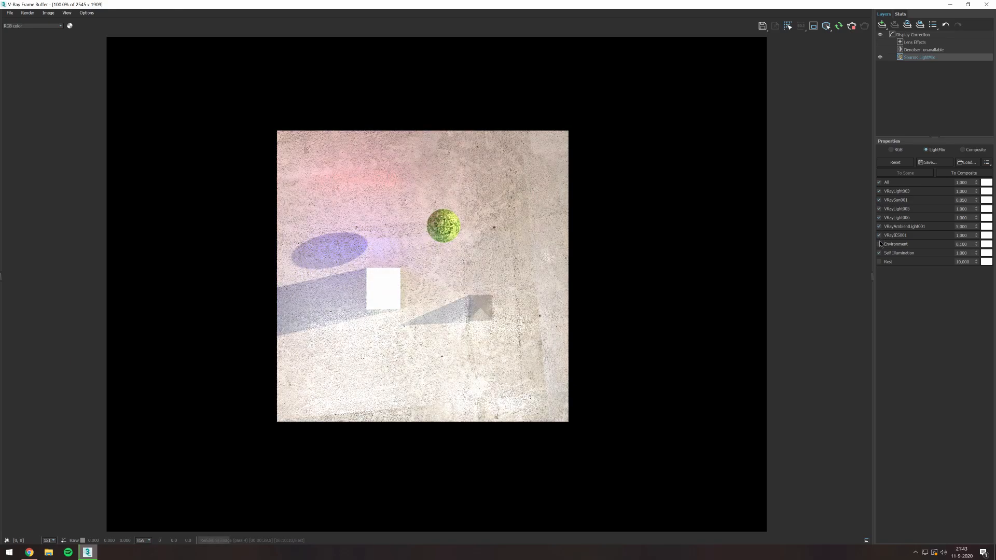
left_click(880, 244)
left_click(880, 262)
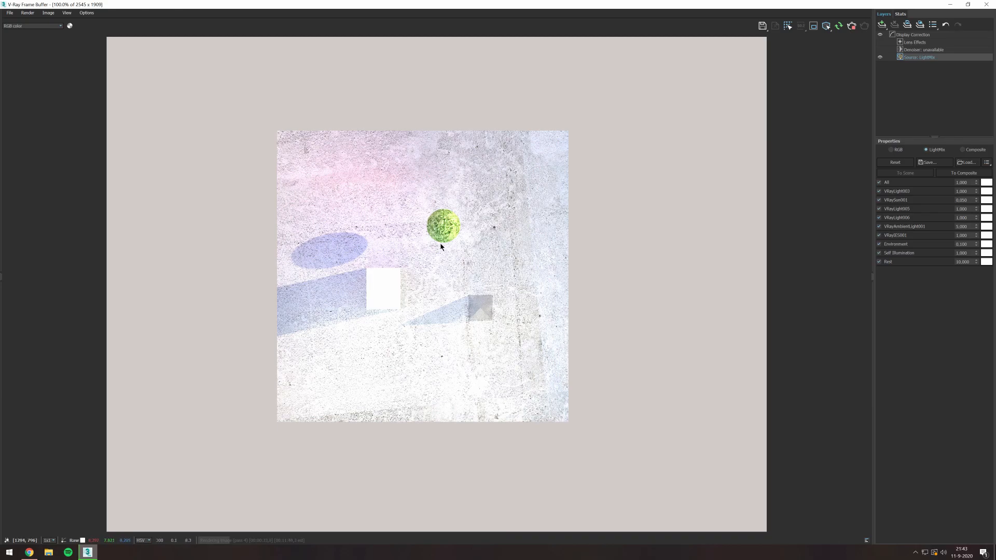
- Set the VRayAmbientLight001 multiplier to 1 in the light mix
scroll(441, 246, "down", 1)
scroll(430, 274, "up", 1)
left_click_drag(970, 227, 864, 216)
type("1")
key("Return")
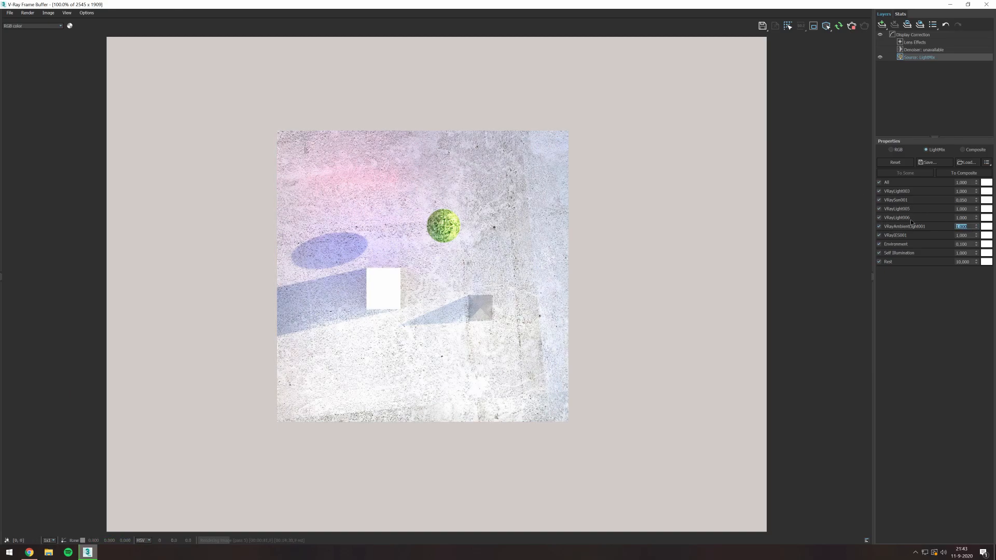
- Set the environment multiplier to 0,1 and switch the environment contribution off in the light mix
left_click_drag(975, 245, 829, 230)
type("1")
key("Return")
left_click(881, 245)
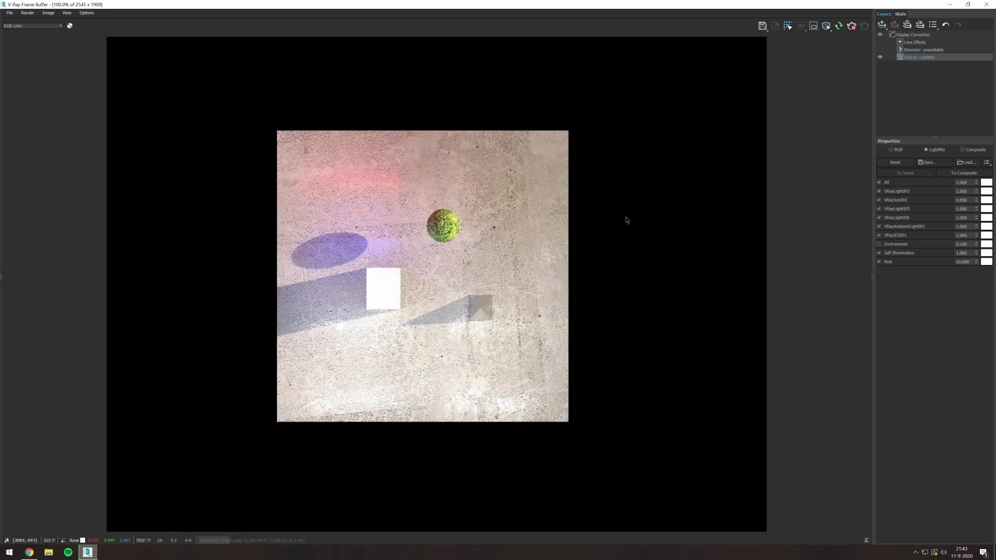
- Try a multiplier of 0,005 for VRaySun001 in the light mix, then restore it to 0,05
left_click(968, 201)
key("BackSpace")
type("0,005")
key("Return")
key("BackSpace")
type("0,05")
key("Return")
- Disable the IES light, ambient light, VRayLight006, VRayLight005 and sun in the light mix, keeping VRayLight003 enabled
left_click(879, 235)
left_click(879, 226)
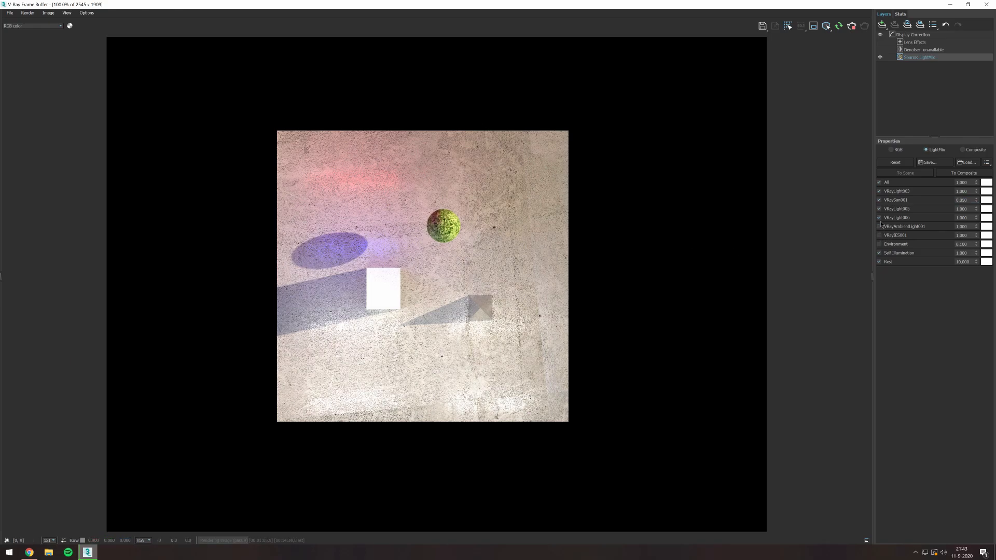
left_click(879, 218)
left_click(879, 208)
left_click(879, 200)
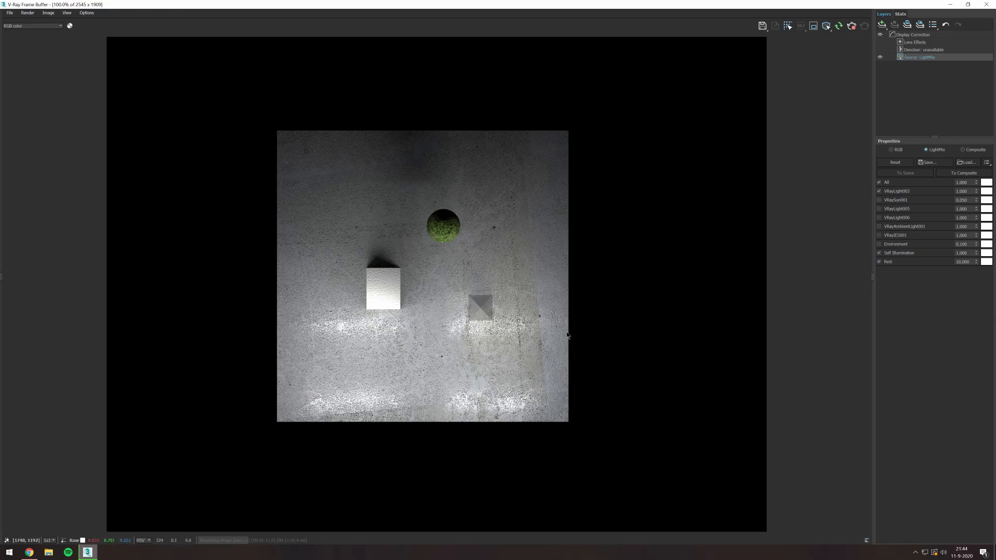
- Examine the rendered objects and the white lights' reflections on the concrete floor at different magnifications
scroll(503, 332, "up", 1)
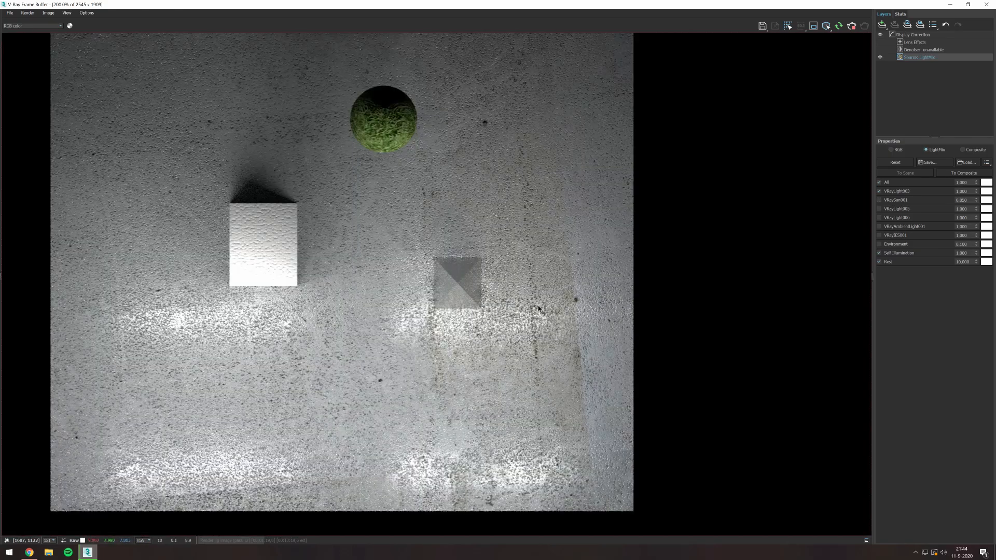
scroll(503, 305, "down", 1)
scroll(480, 338, "up", 1)
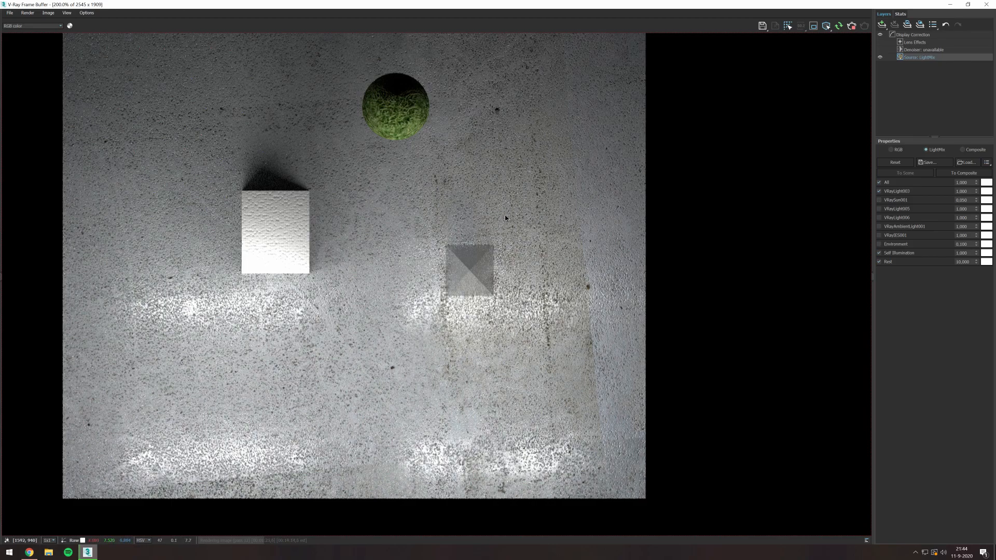
scroll(415, 366, "down", 1)
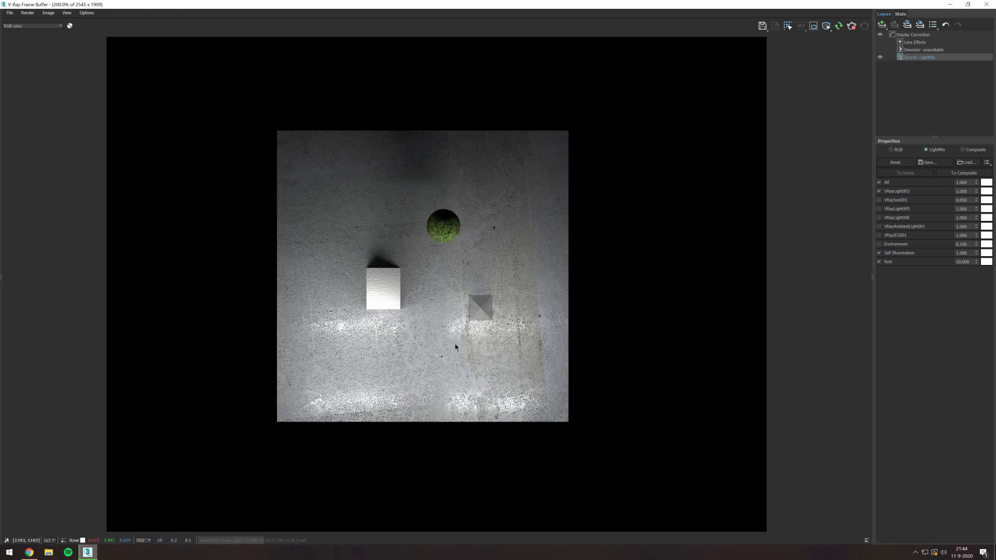
scroll(455, 347, "up", 1)
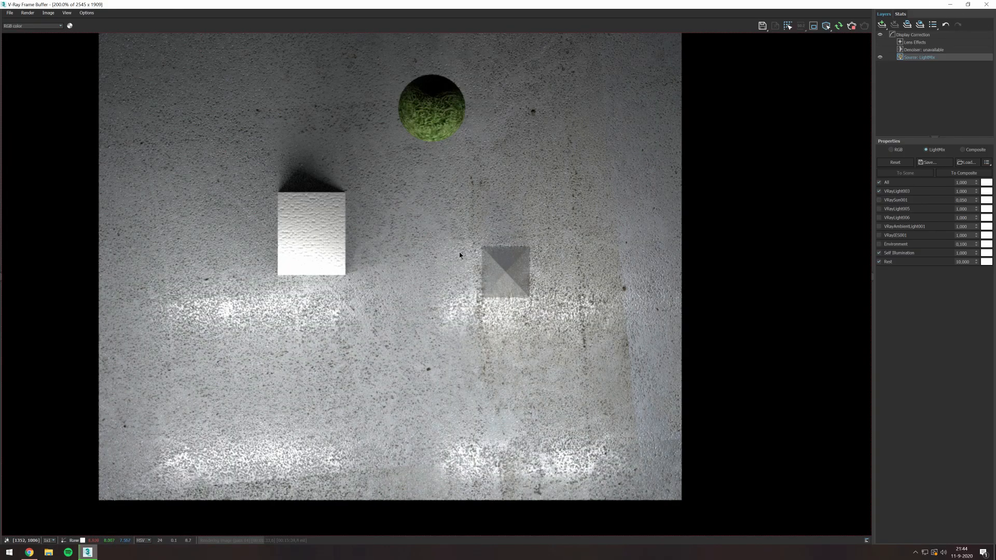
scroll(478, 244, "down", 2)
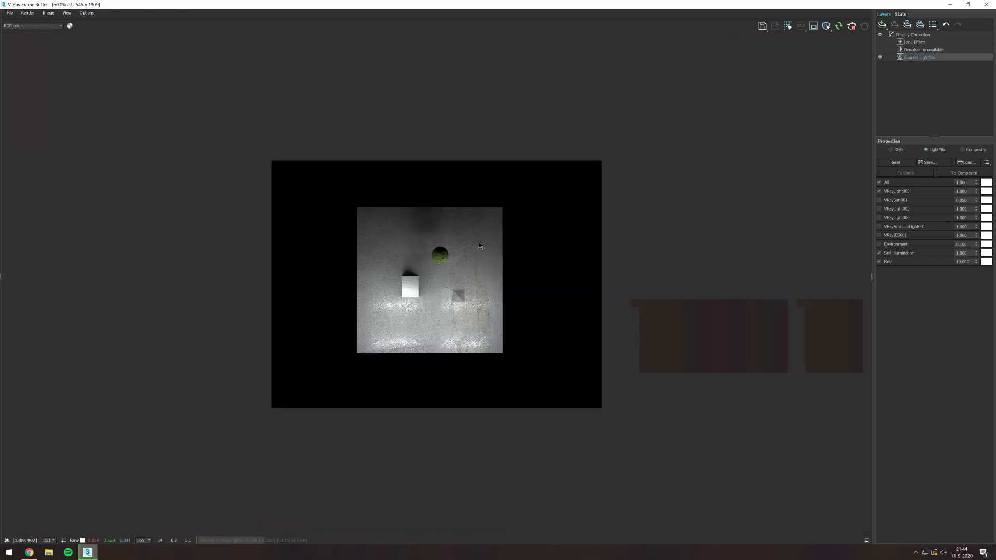
scroll(450, 269, "up", 1)
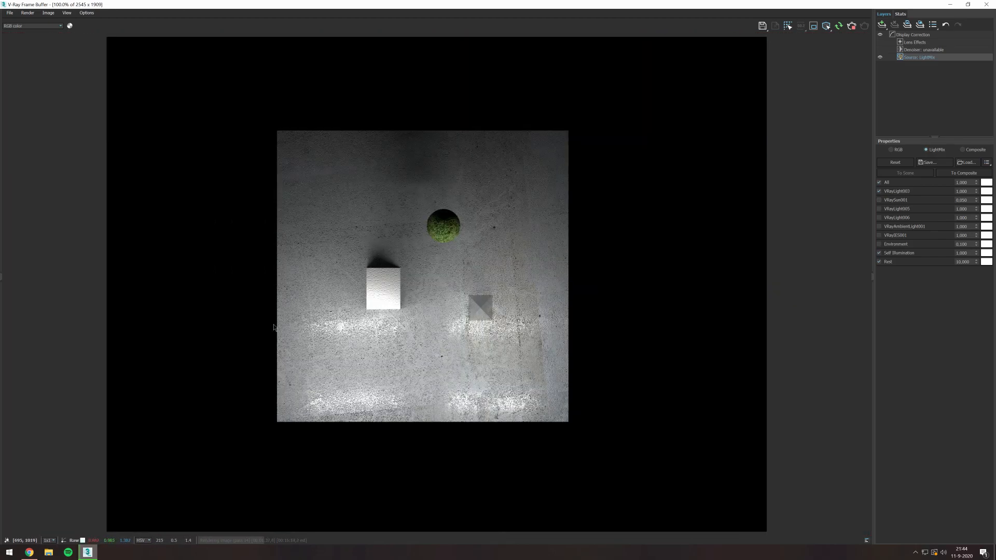
- Toggle VRayLight003, VRayLight005 and VRayLight006 in the light mix to compare the white, blue and red contributions
left_click(879, 191)
left_click(879, 191)
left_click(879, 209)
left_click(879, 218)
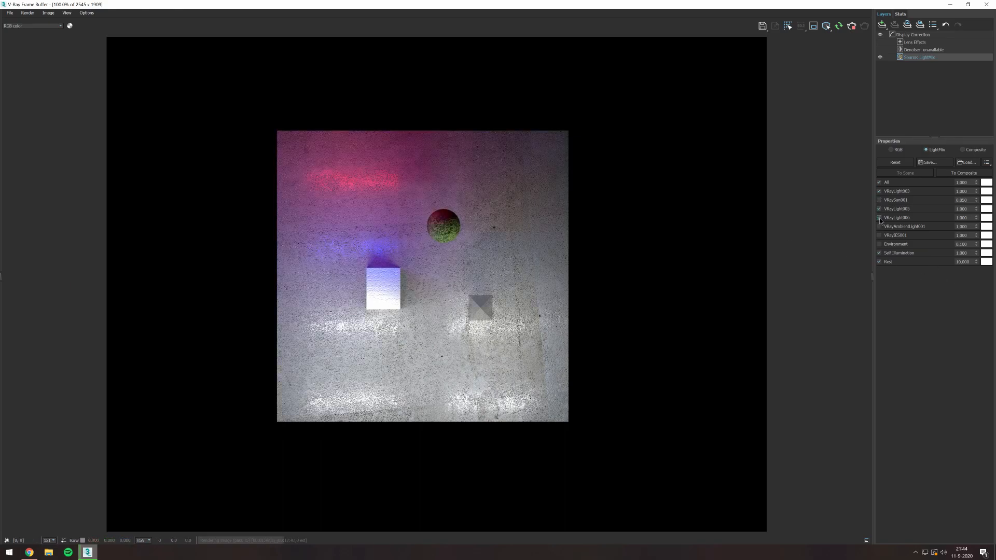
left_click(879, 218)
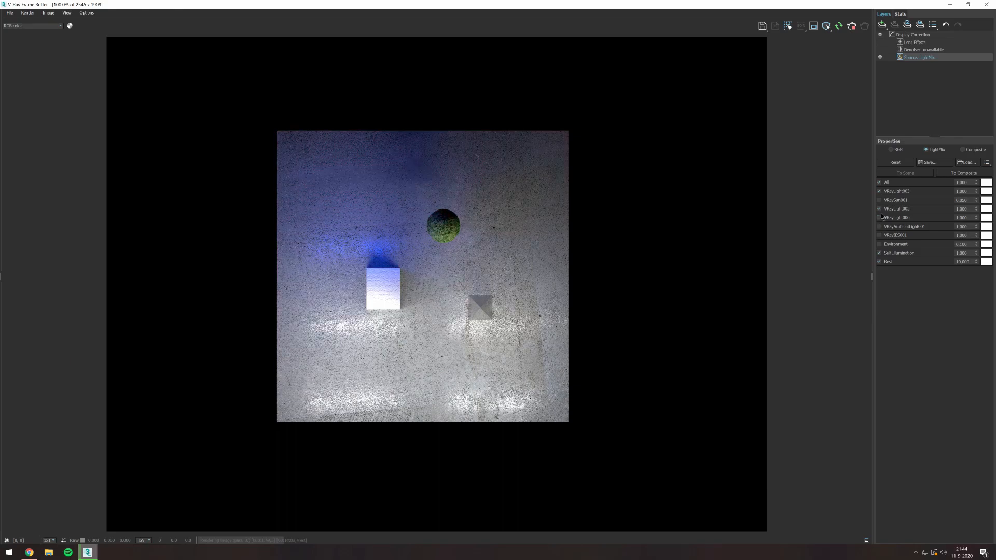
left_click(879, 209)
left_click(879, 209)
left_click(879, 218)
left_click(879, 218)
left_click(879, 209)
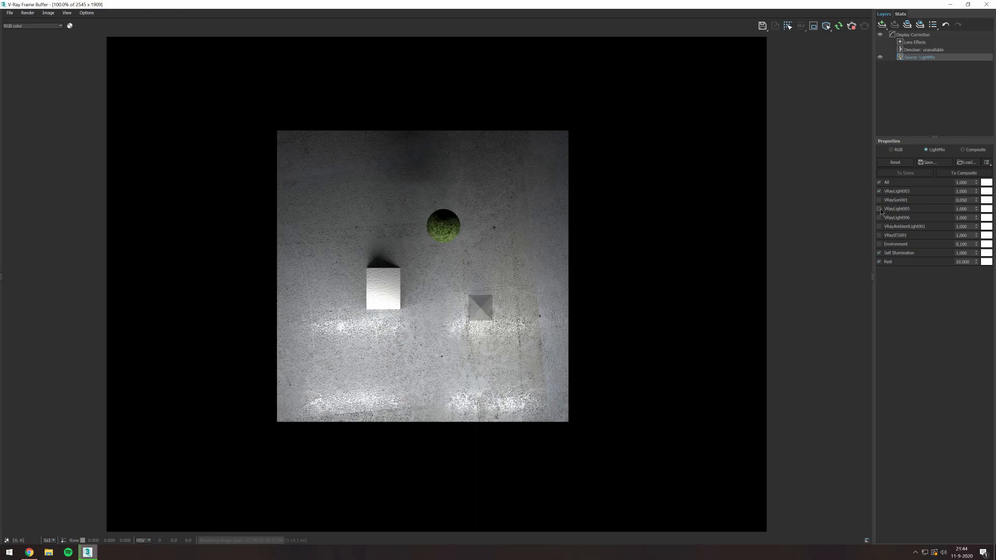
- Briefly add the ambient, red and blue lights one at a time to the white lighting to compare them
left_click(879, 226)
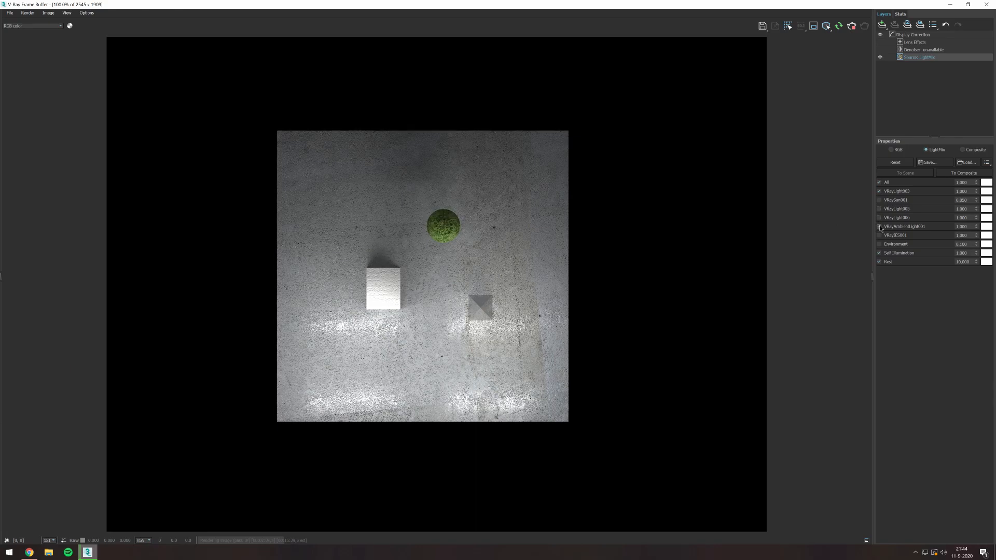
left_click(879, 218)
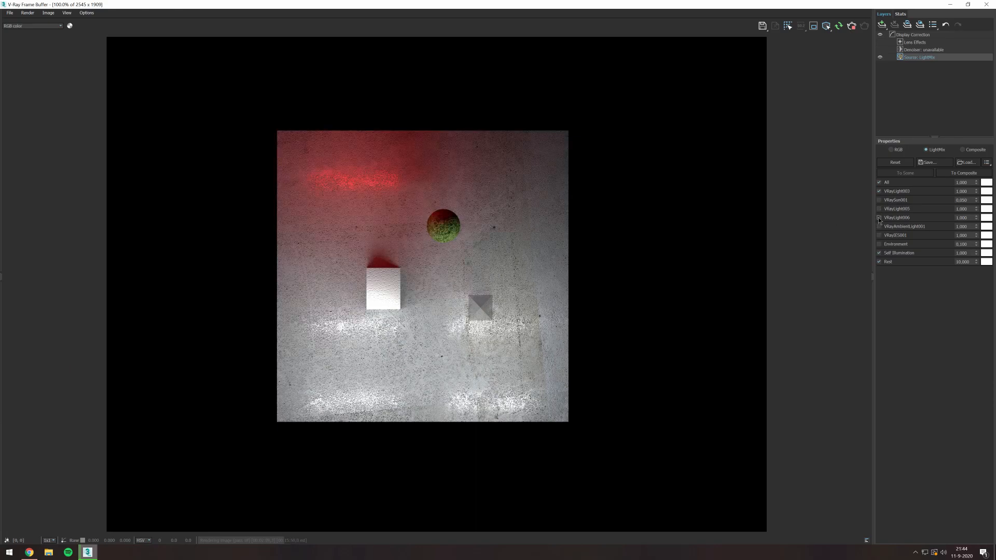
left_click(880, 218)
left_click(880, 209)
left_click(879, 209)
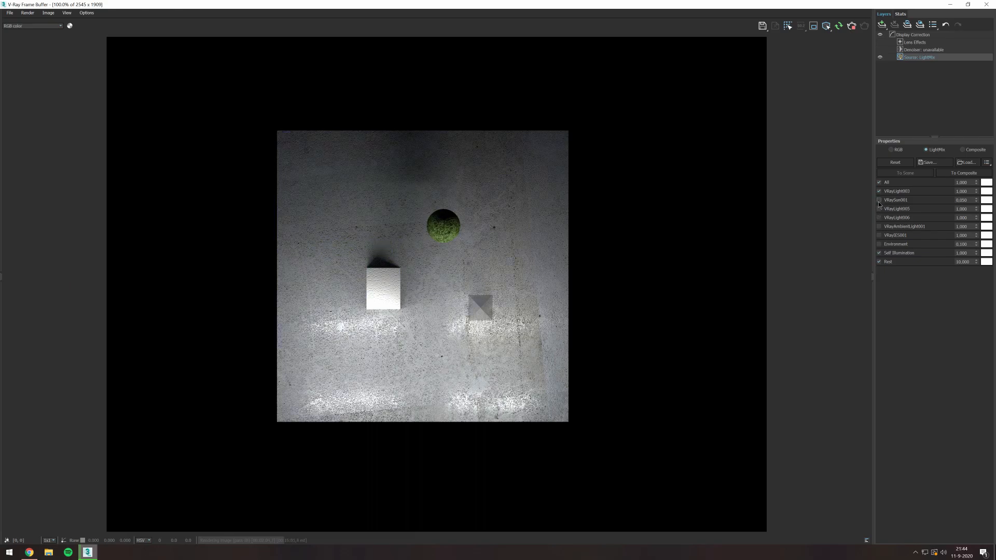
- Disable VRayLight003, preview the sun on its own, then light the scene with only VRayLight005 and VRayLight006
left_click(880, 191)
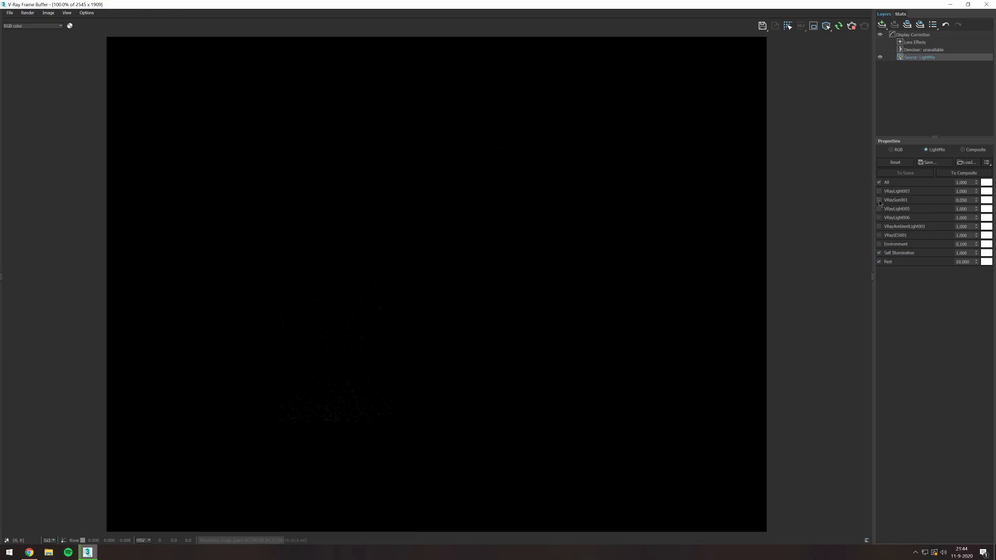
left_click(879, 201)
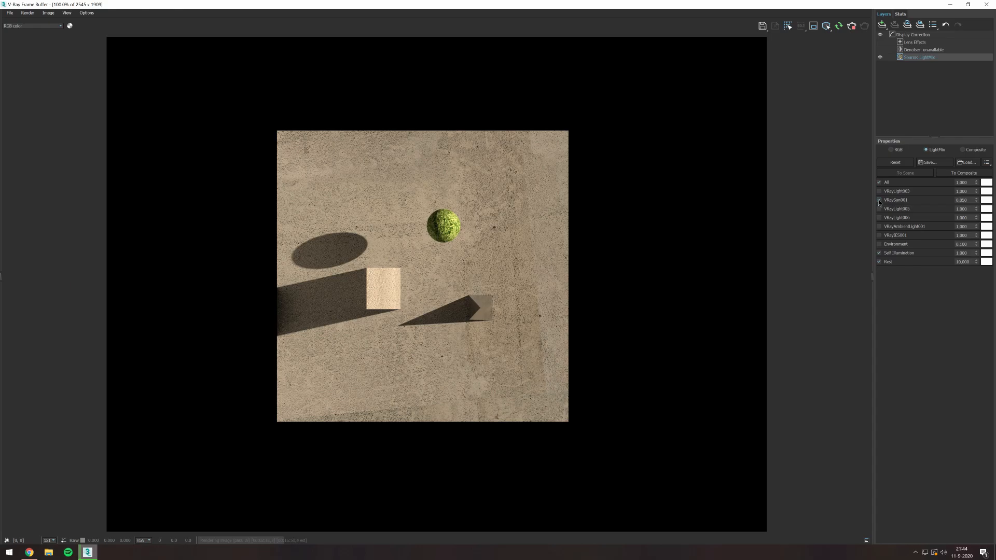
left_click(879, 200)
left_click(880, 210)
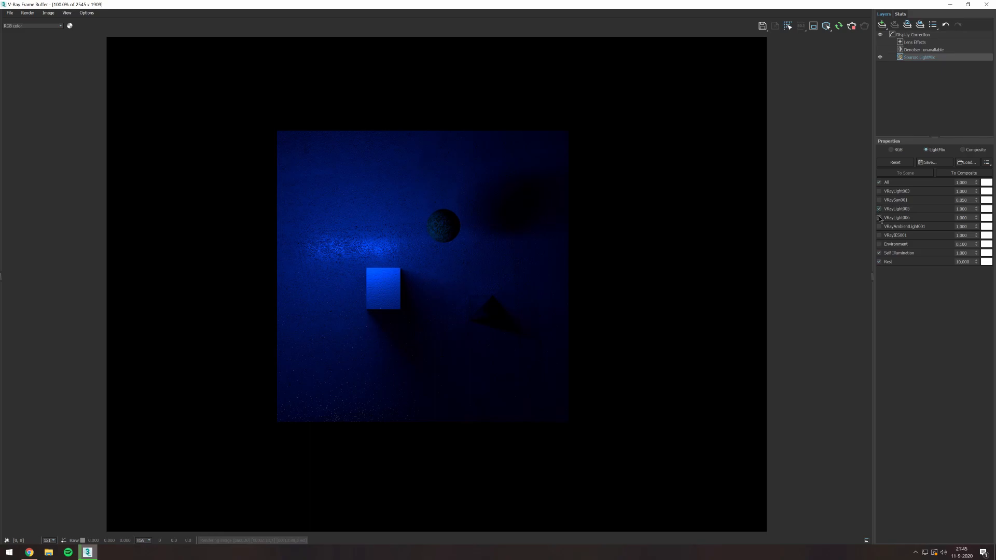
left_click(880, 217)
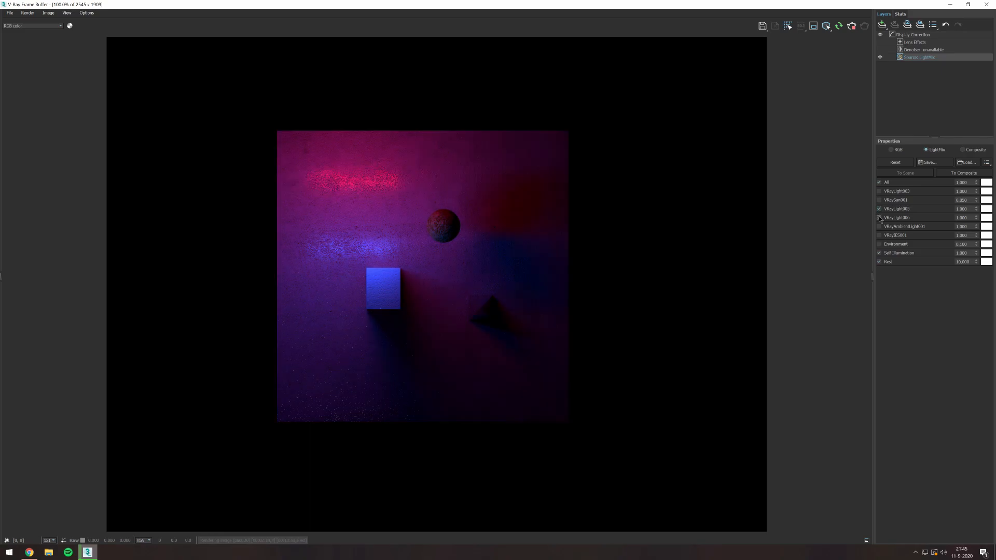
- Set the VRayLight006 multiplier to 5 and compare the render with the blue VRayLight005 switched off and on
double_click(974, 218)
type("5")
key("Return")
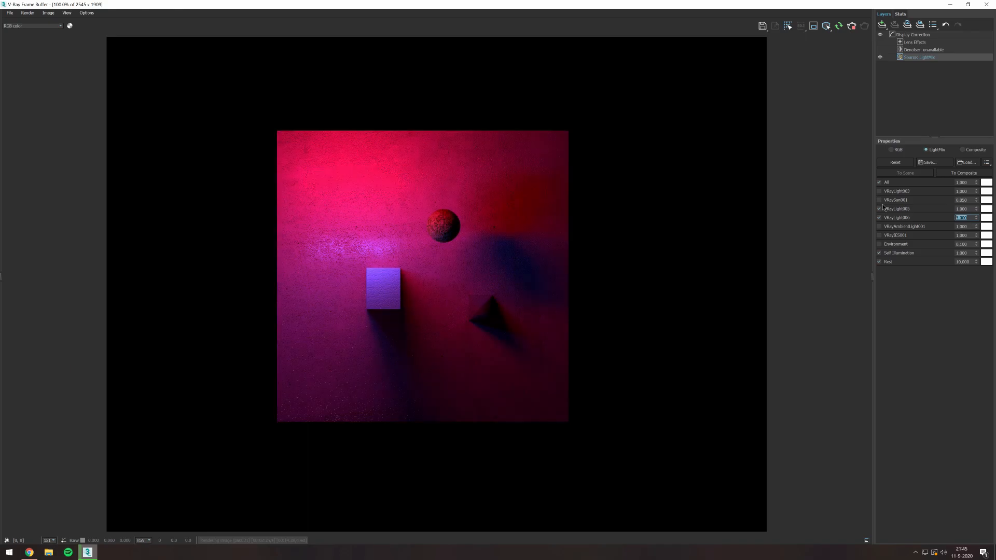
scroll(590, 309, "up", 1)
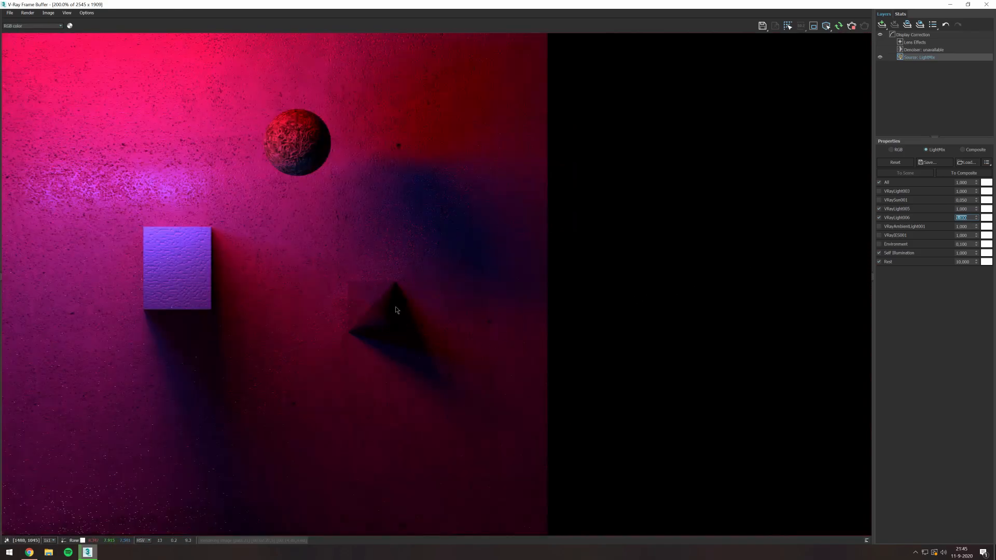
scroll(370, 307, "down", 1)
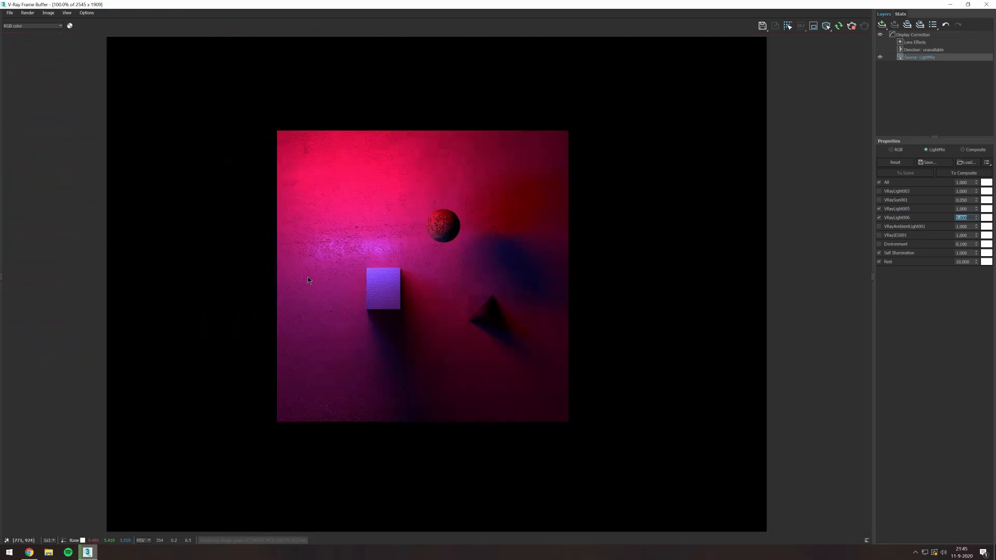
left_click(879, 209)
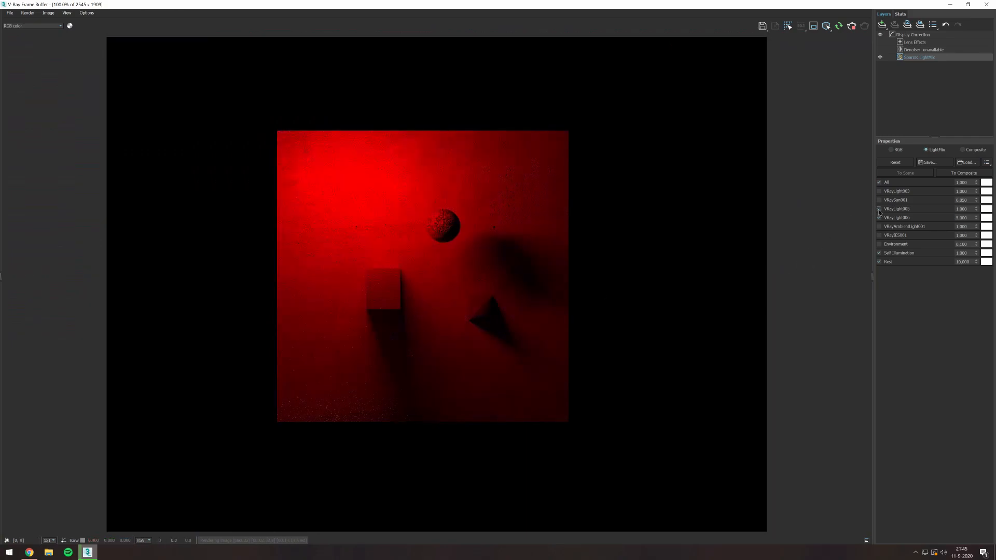
left_click(879, 209)
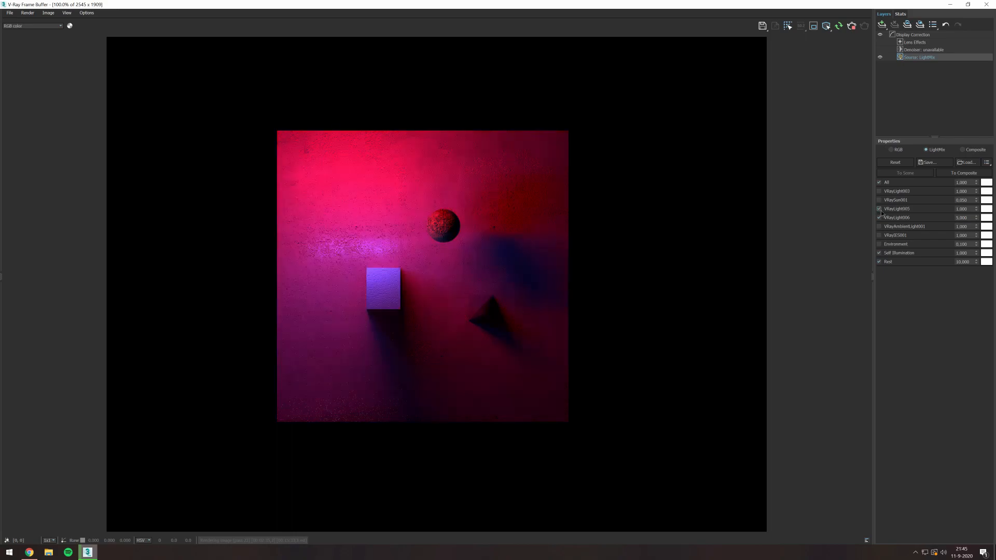
- Preview VRayAmbientLight001 and VRayIES001 separately on top of the red and blue lighting, then enable both together
left_click(879, 226)
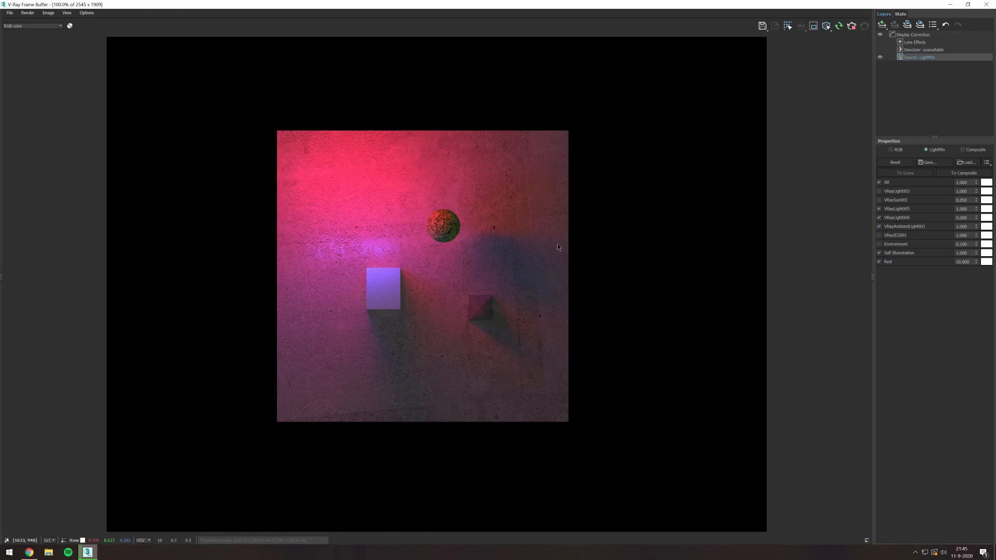
scroll(419, 283, "up", 2)
scroll(420, 284, "down", 2)
left_click(879, 227)
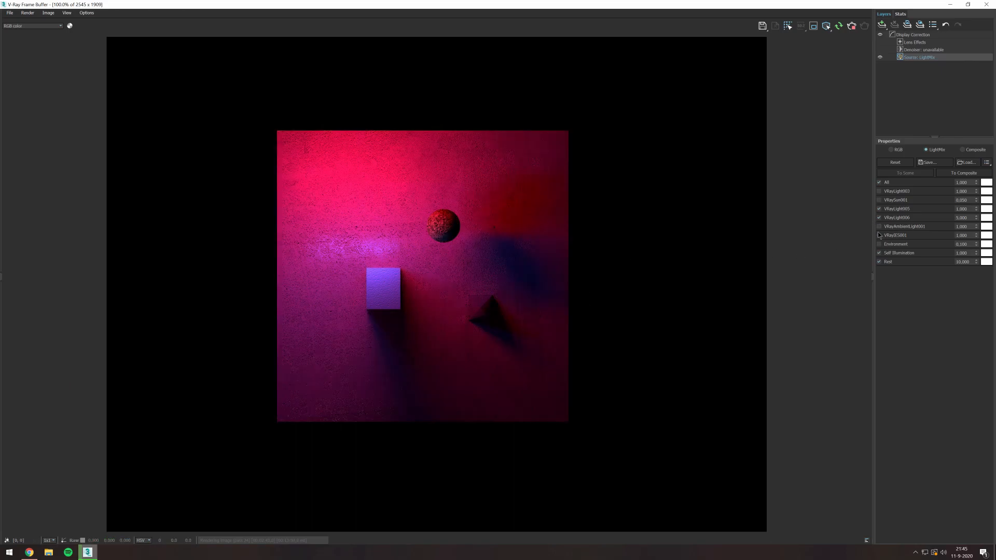
left_click(879, 235)
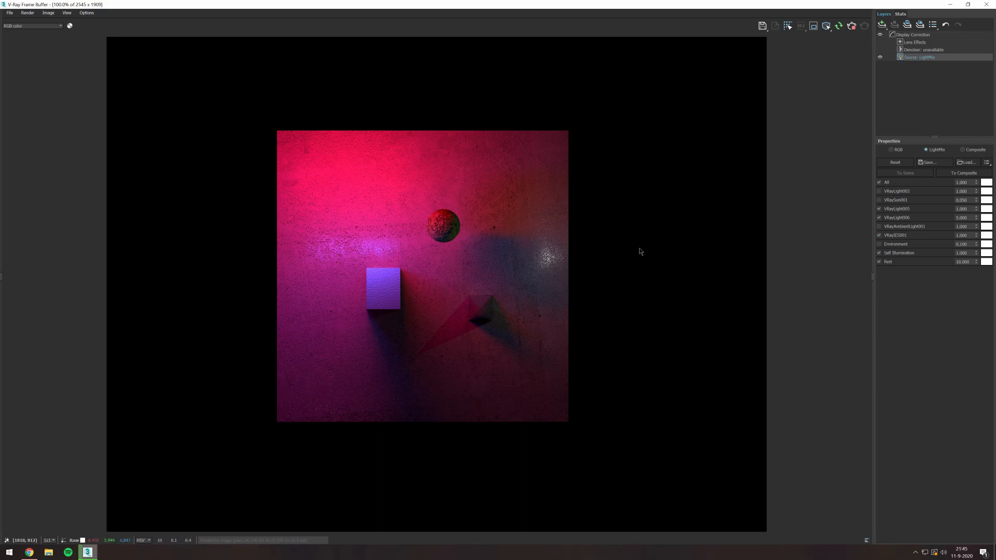
left_click(880, 226)
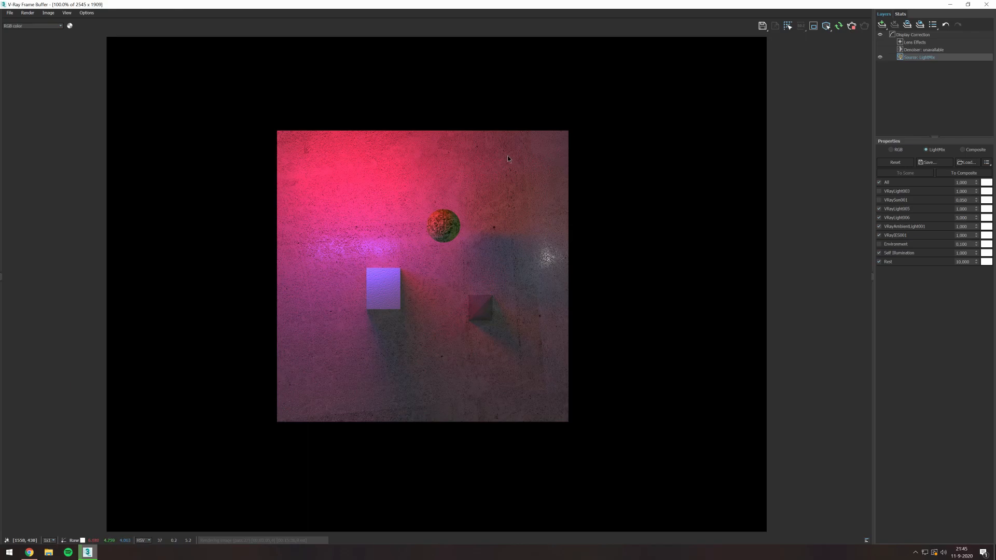
- Restore the frame buffer to a smaller window to check the light placement in the scene, and maximize it again
double_click(676, 4)
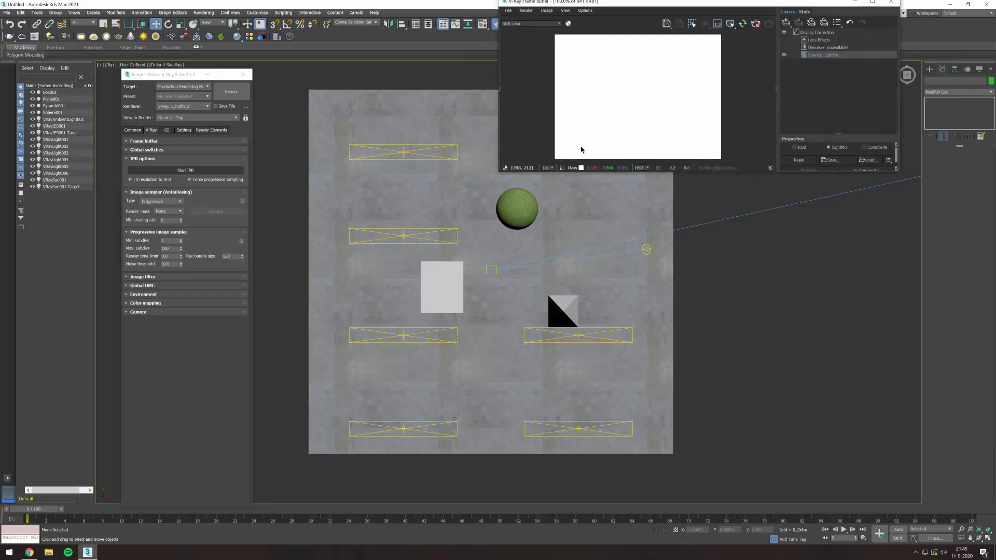
left_click_drag(676, 4, 543, 277)
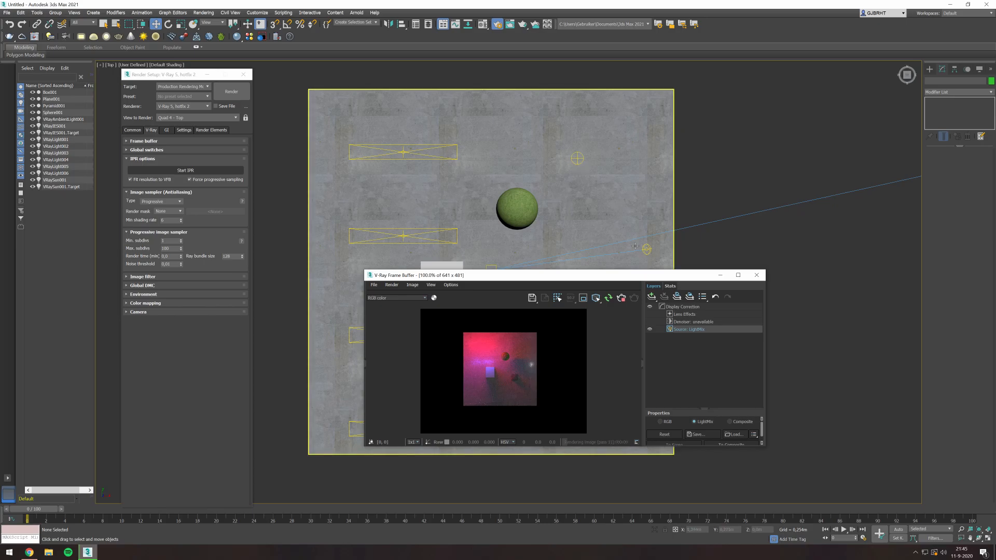
double_click(630, 275)
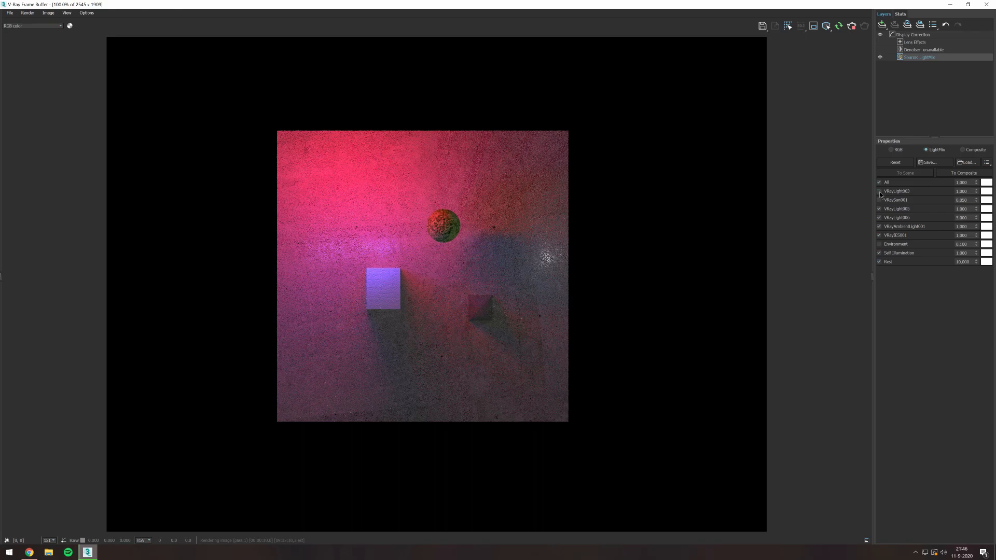
- Switch off VRayLight006, VRayAmbientLight001 and VRayLight005 to isolate VRayIES001, and replace it with only the Environment light
left_click(880, 192)
left_click(880, 192)
left_click(880, 209)
left_click(879, 218)
left_click(879, 227)
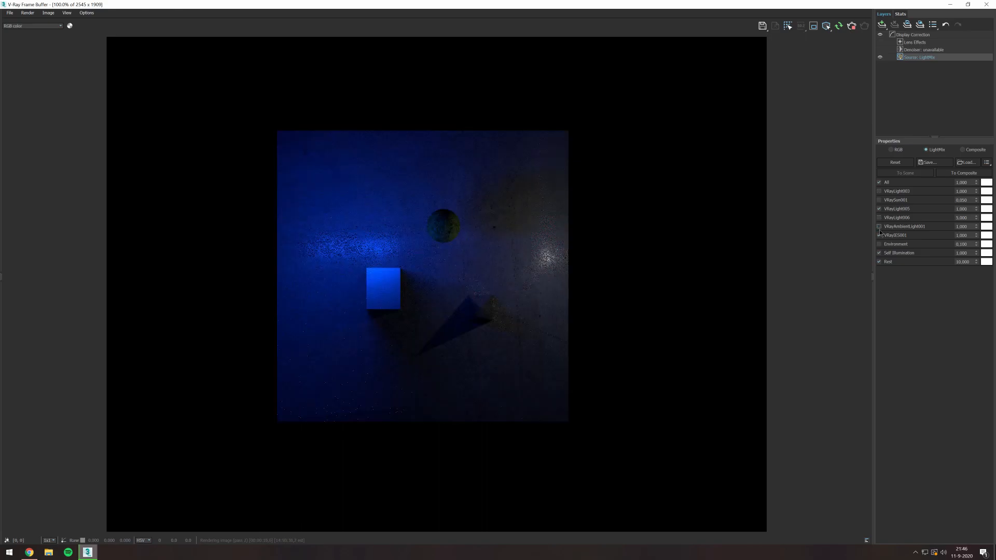
left_click(880, 208)
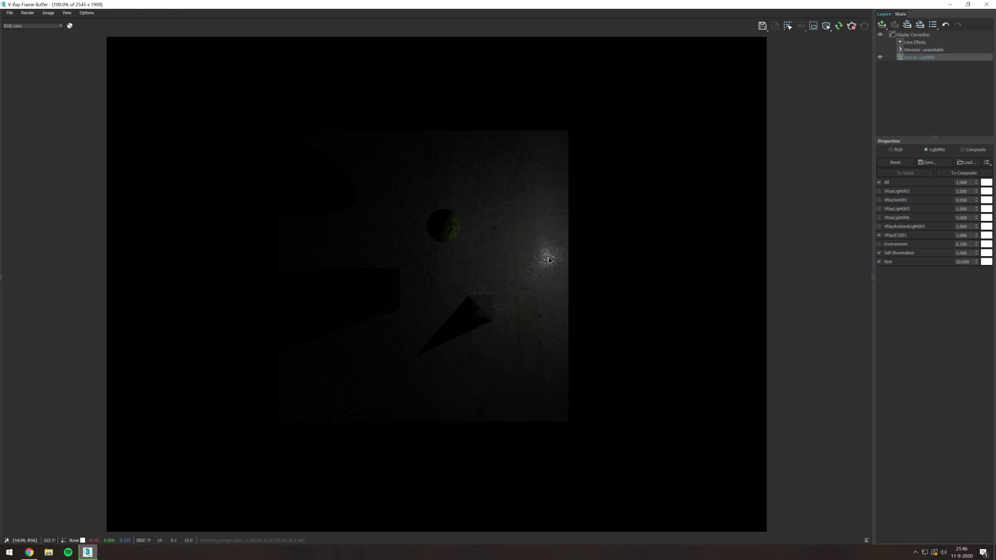
left_click(879, 235)
left_click(879, 244)
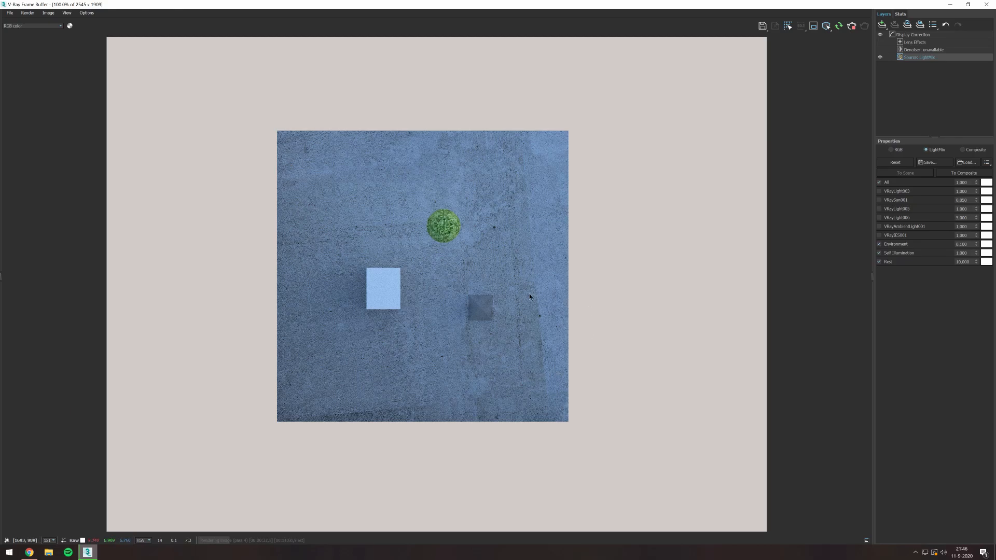
- Try tinting the Environment light green and red in the light mix
left_click(986, 244)
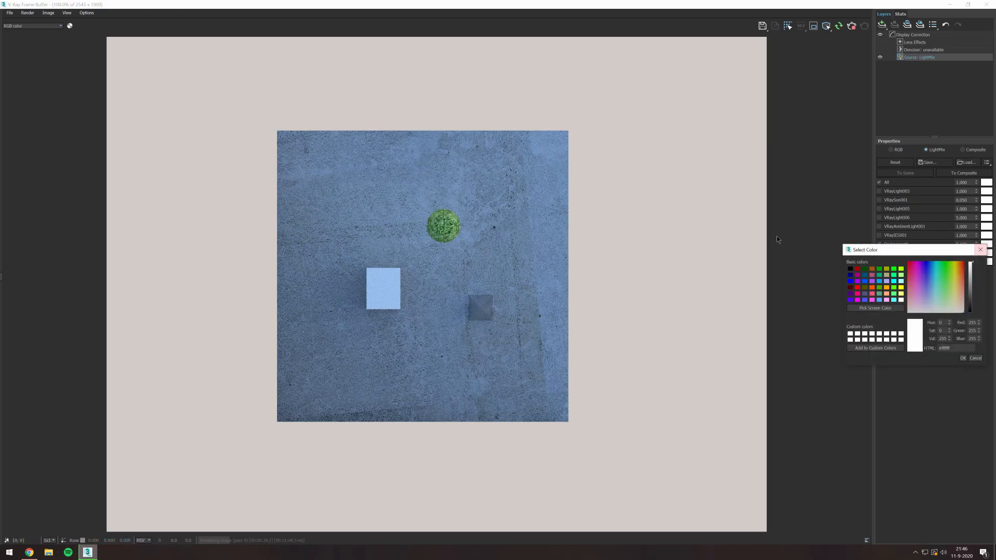
left_click(923, 272)
left_click(948, 285)
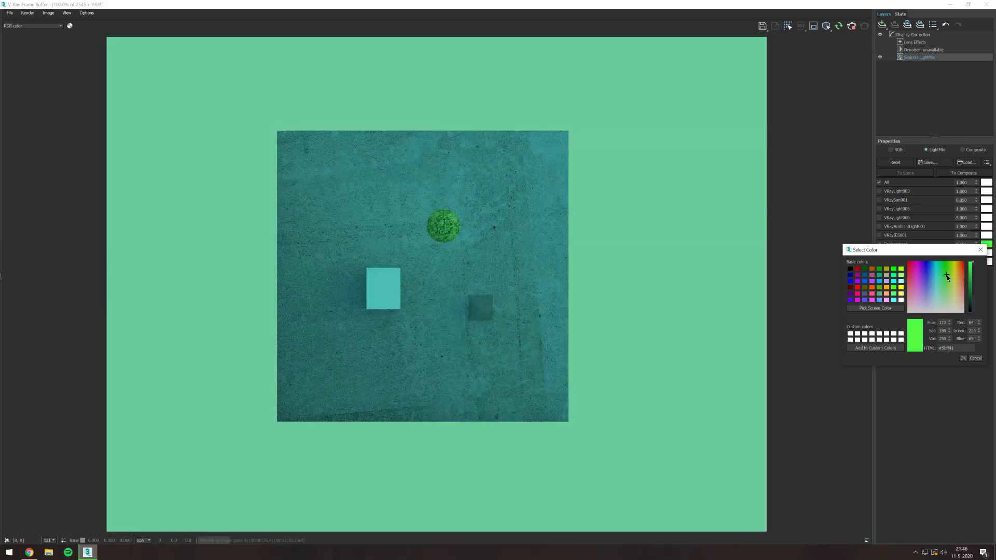
left_click_drag(948, 285, 904, 261)
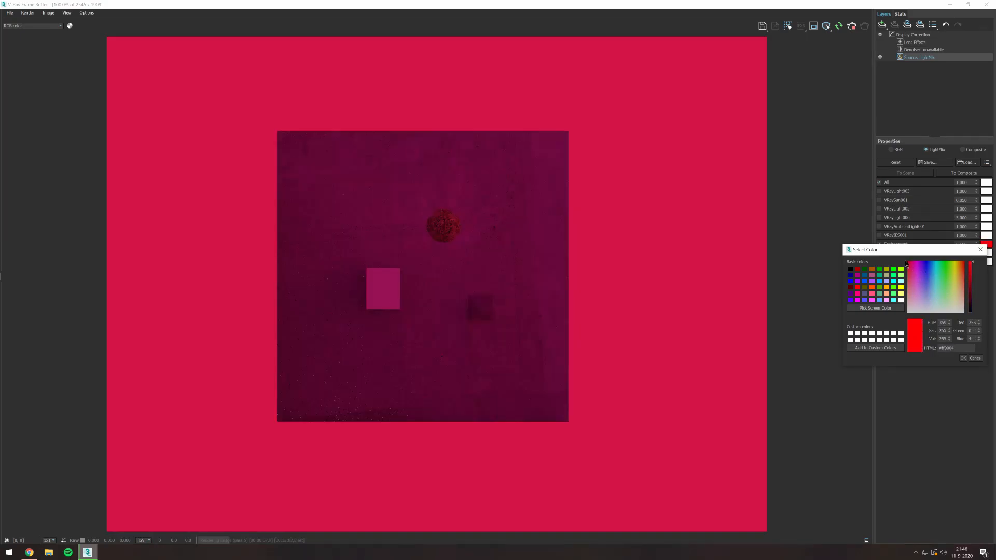
left_click(981, 250)
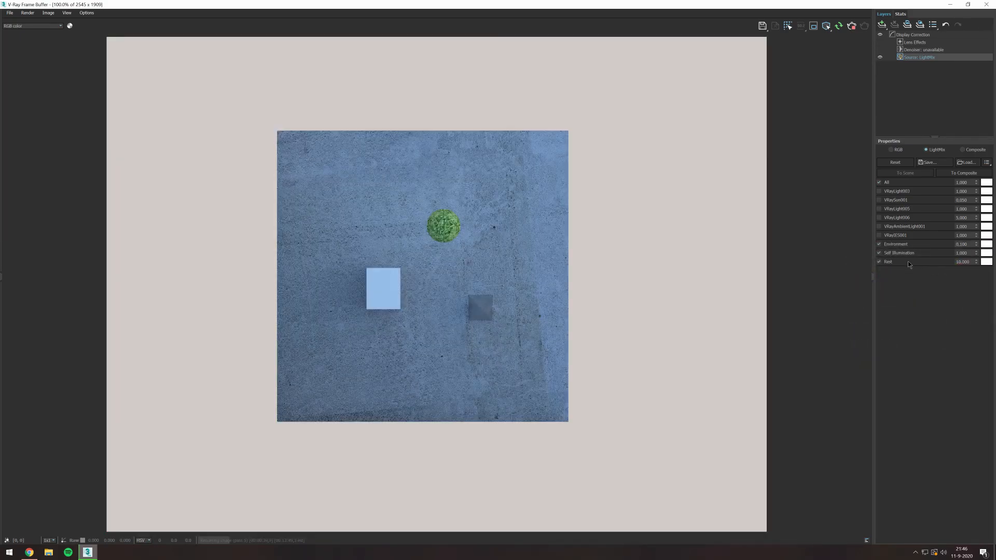
- Disable the Environment light and set the Rest multiplier to 100 to inspect the remaining contribution
left_click(880, 244)
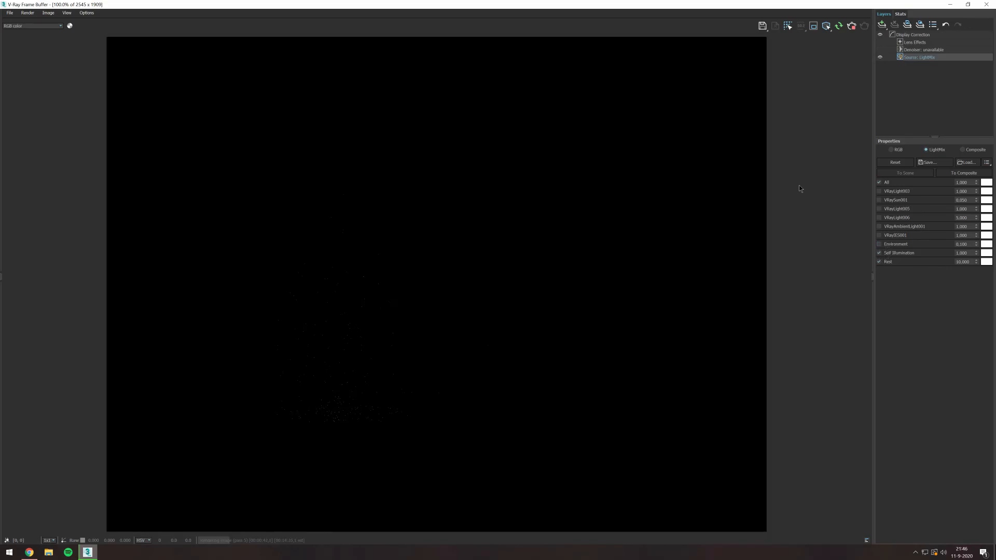
scroll(510, 214, "down", 1)
scroll(431, 251, "up", 1)
scroll(331, 366, "up", 1)
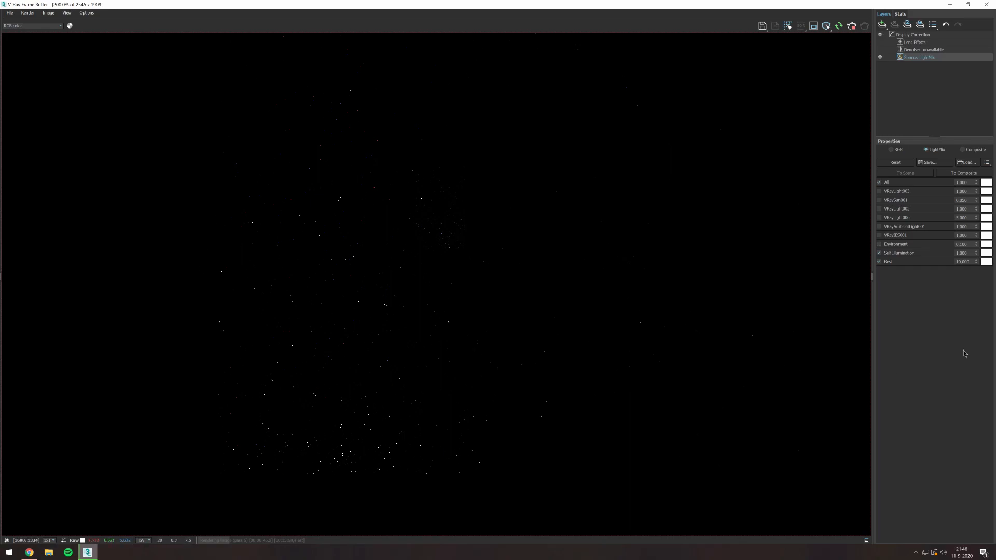
left_click_drag(975, 262, 891, 261)
type("100")
key("Return")
scroll(664, 244, "down", 1)
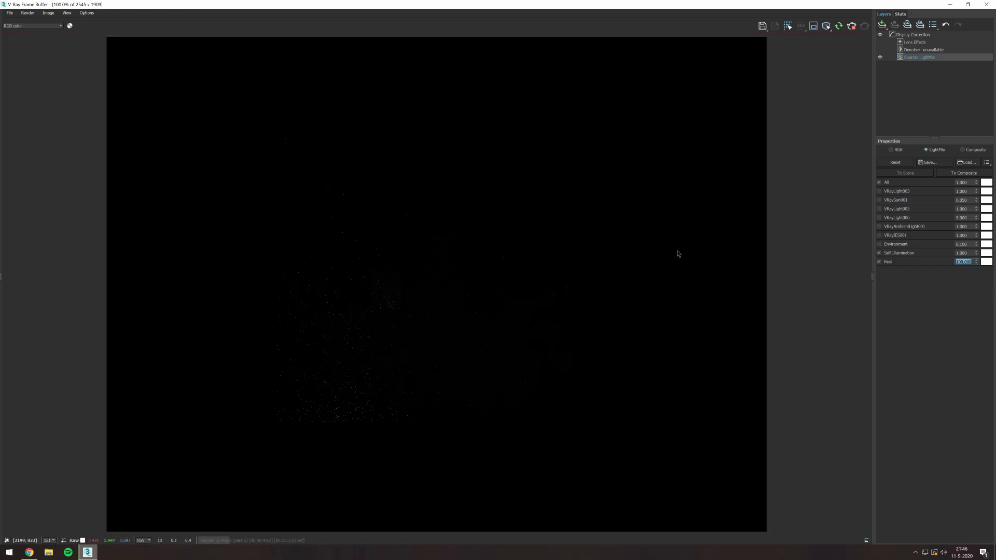
- Disable Self Illumination and examine the isolated Rest contribution, toggling it for comparison
left_click(880, 253)
scroll(322, 320, "up", 1)
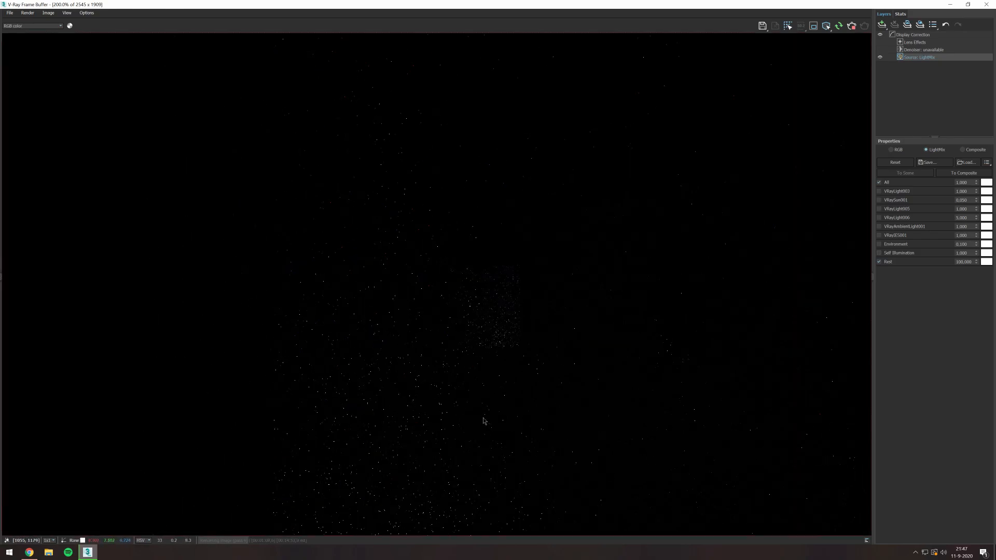
scroll(493, 418, "down", 1)
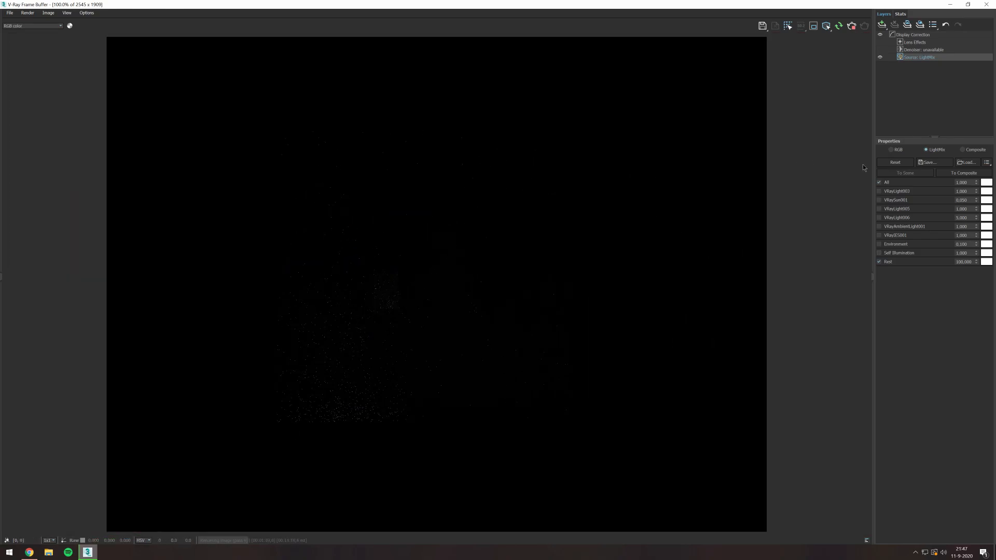
left_click(880, 262)
scroll(361, 306, "up", 3)
scroll(358, 306, "down", 2)
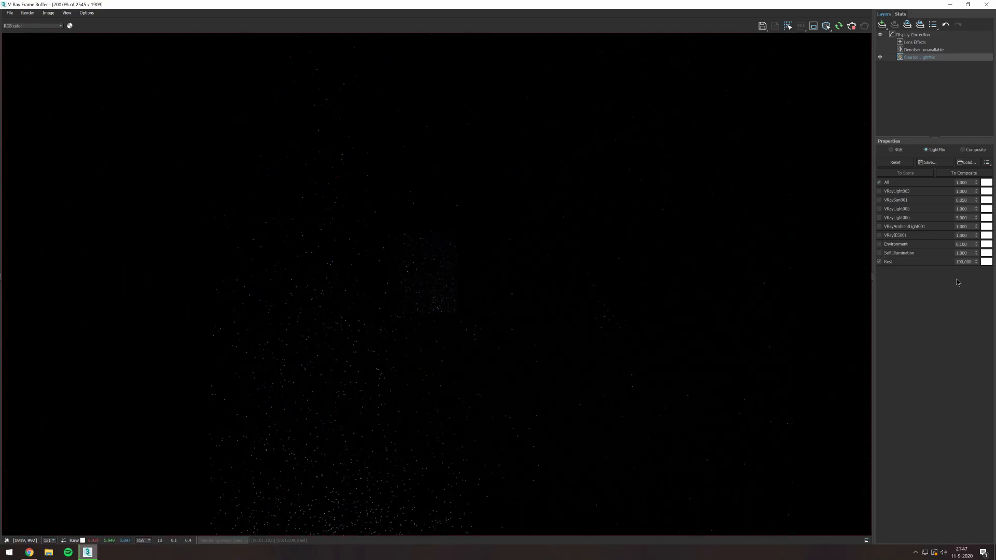
- Set the Rest multiplier to 1 and disable the Rest contribution
double_click(963, 262)
type("1")
key("Return")
scroll(467, 316, "down", 1)
scroll(371, 383, "up", 1)
left_click(879, 261)
- Enable VRayLight003 and briefly add the sun, VRayLight005, VRayLight006 and the ambient light one at a time
left_click(879, 191)
scroll(625, 209, "down", 1)
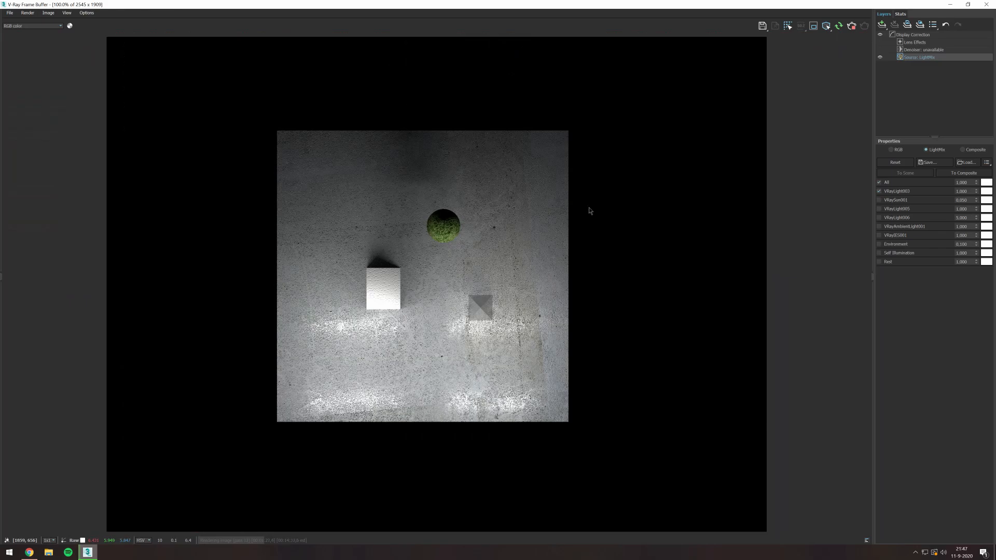
left_click(879, 200)
left_click(879, 201)
left_click(879, 210)
left_click(879, 209)
left_click(879, 218)
left_click(879, 218)
left_click(879, 227)
left_click(879, 227)
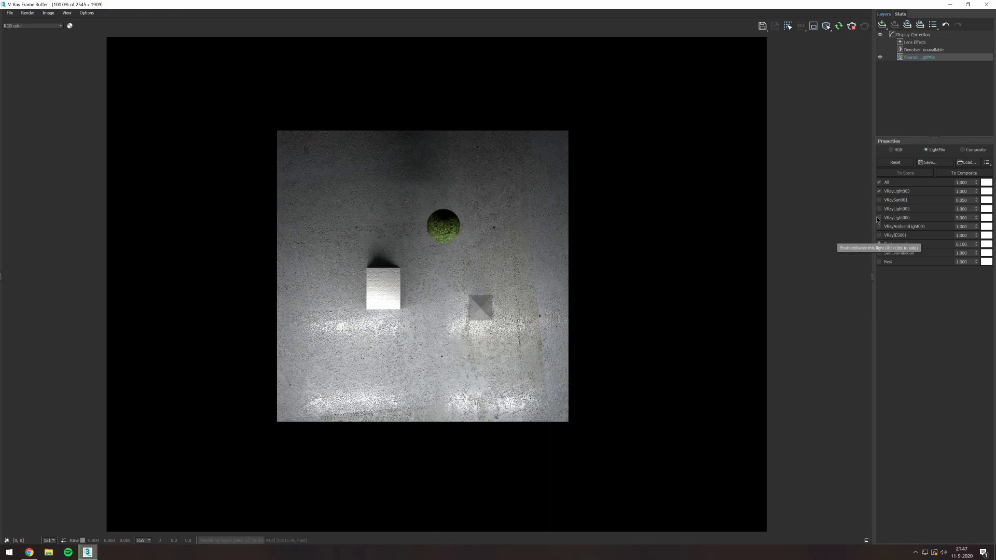
- Disable VRayLight003 and preview VRayAmbientLight001 and VRayIES001 each on its own
left_click(880, 191)
left_click(879, 227)
left_click(879, 226)
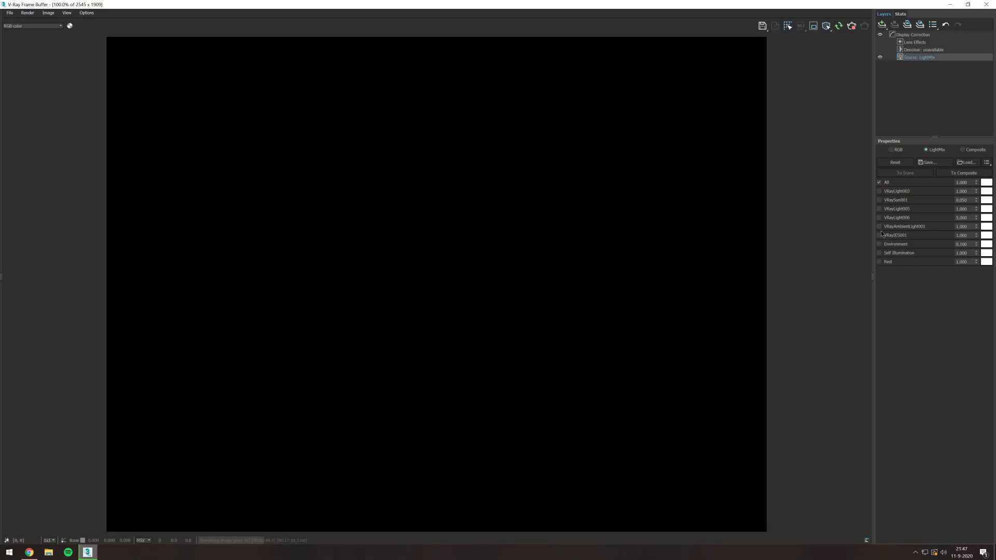
left_click(879, 236)
left_click(880, 235)
left_click(879, 235)
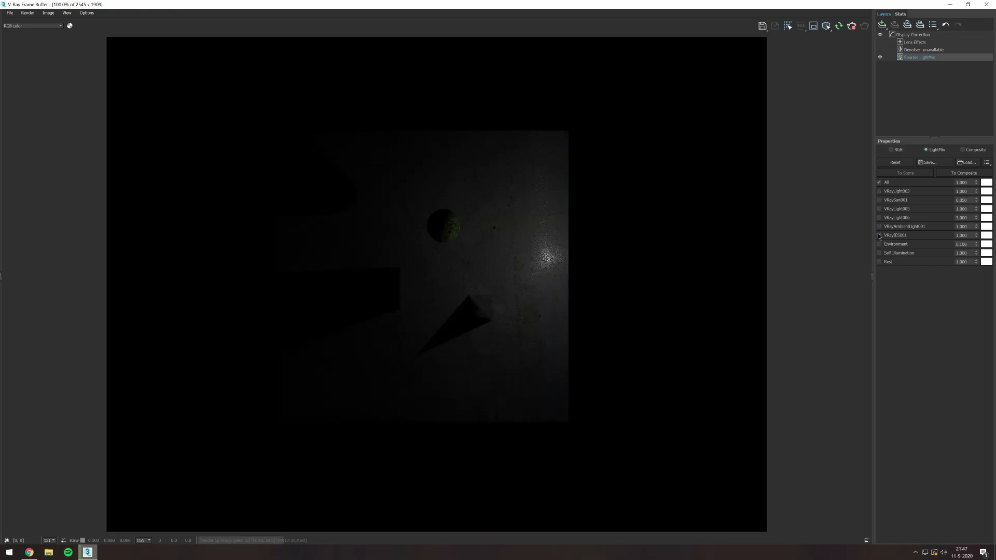